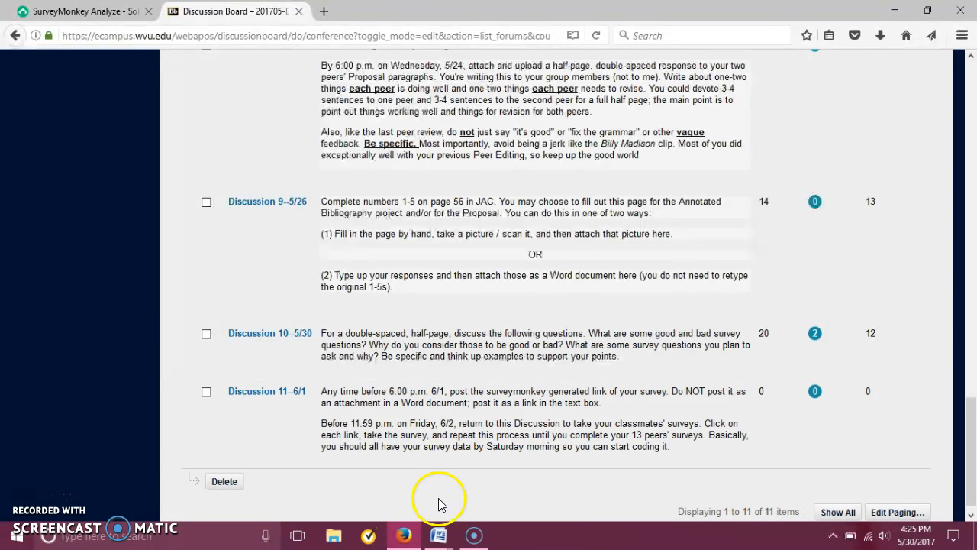
Switch to Word and review the survey and data-coding dates around Week 4 in the English 102 schedule.
mouse_move(439, 534)
click(321, 466)
drag(971, 294, 971, 324)
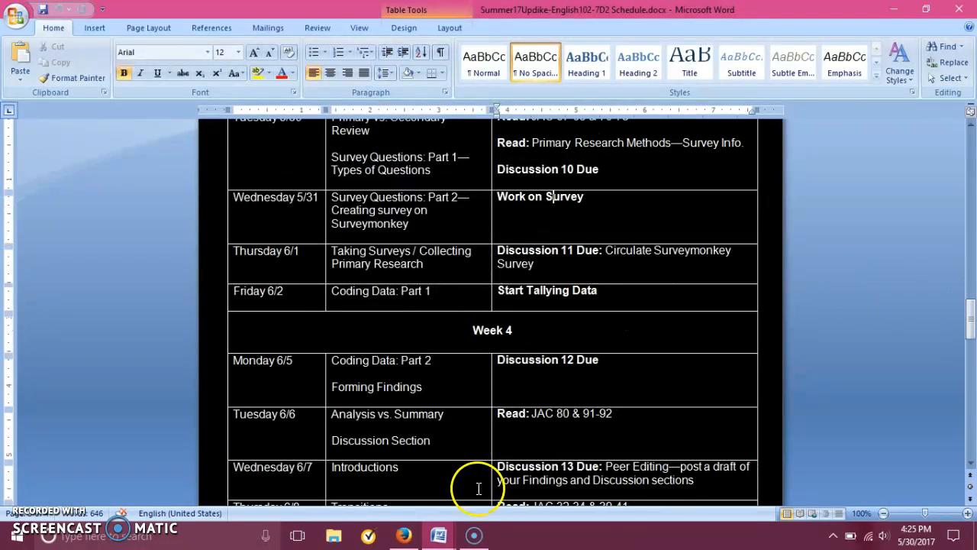
Switch to Firefox, look over the Discussion Board forums, and view Q1 of the Solitary Confinement survey results in SurveyMonkey.
click(404, 535)
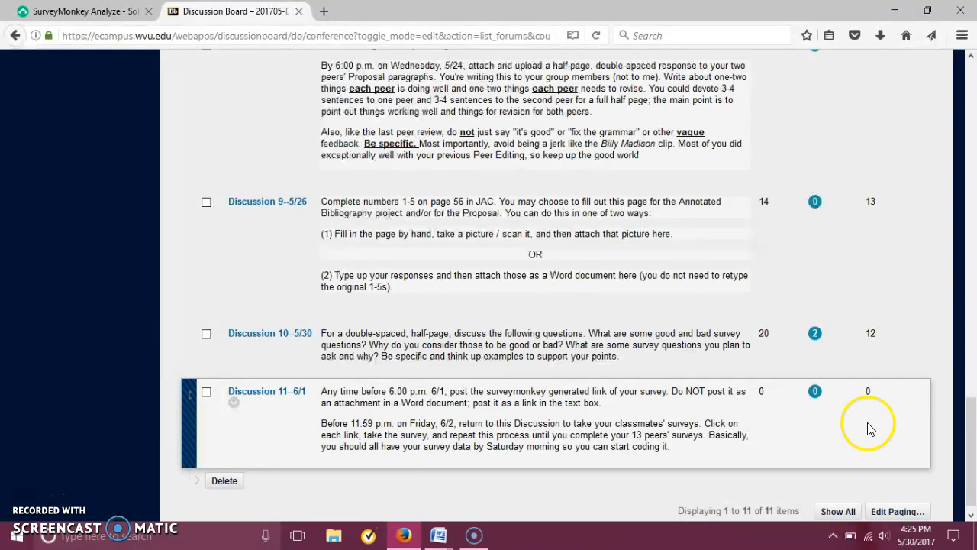
drag(969, 427, 971, 259)
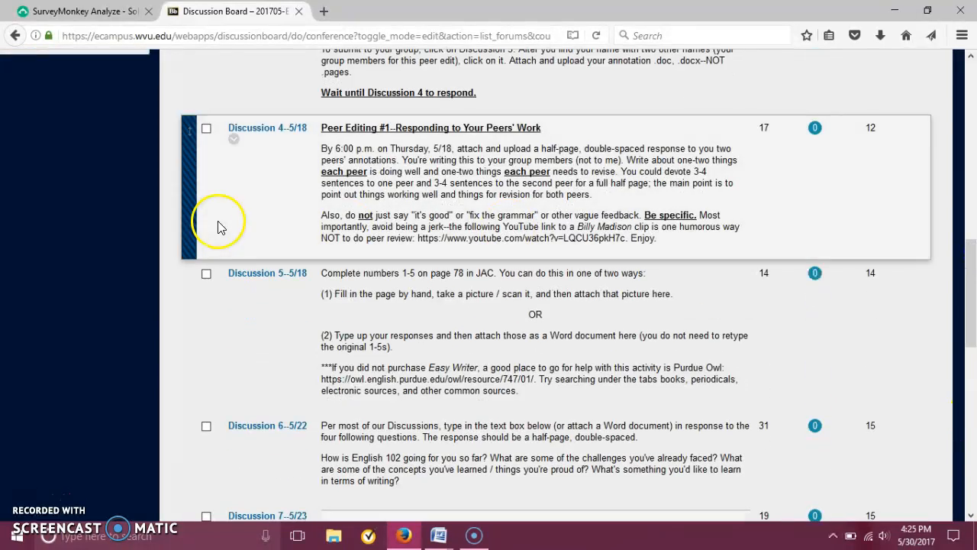
click(86, 11)
click(971, 103)
drag(971, 103, 971, 67)
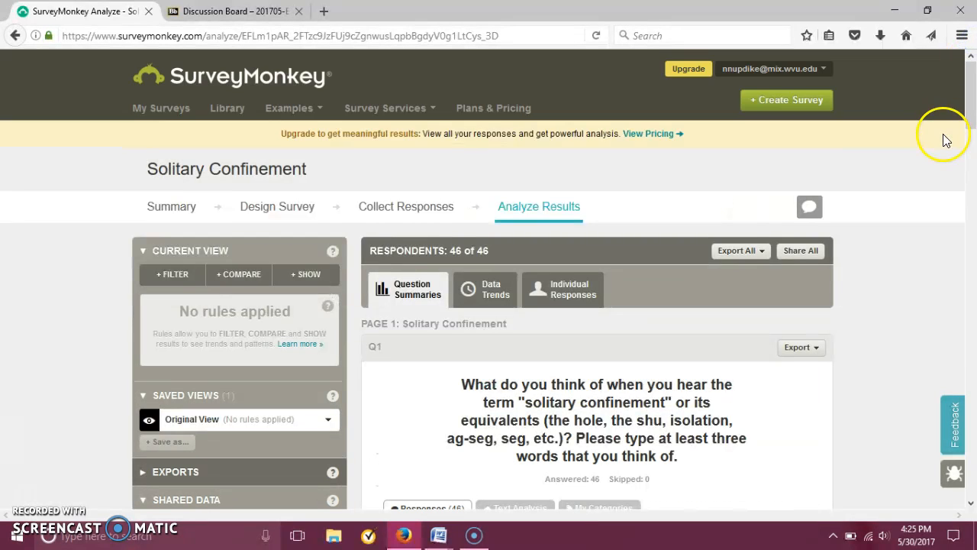
click(971, 102)
drag(972, 102, 974, 128)
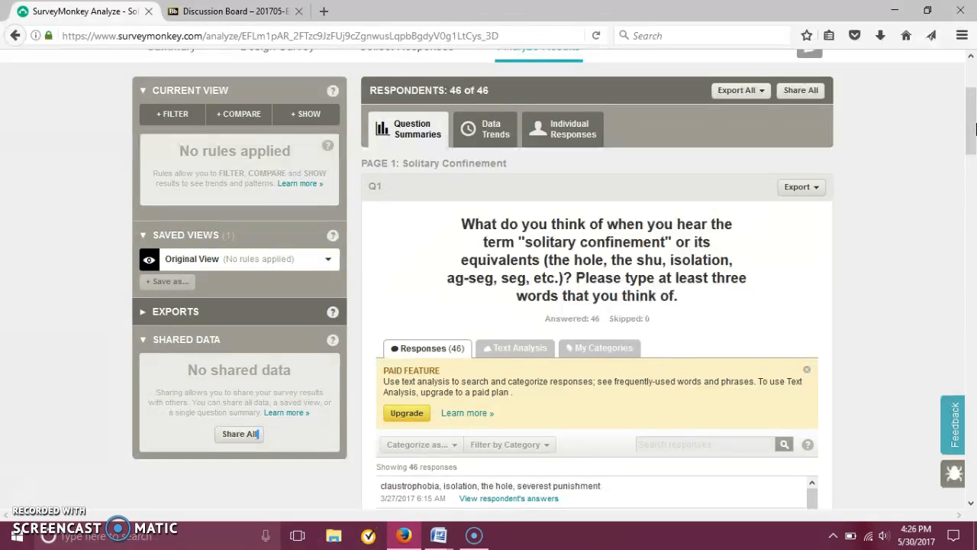
mouse_move(975, 130)
mouse_down()
mouse_move(976, 139)
mouse_move(974, 102)
mouse_move(963, 104)
mouse_move(971, 136)
mouse_up()
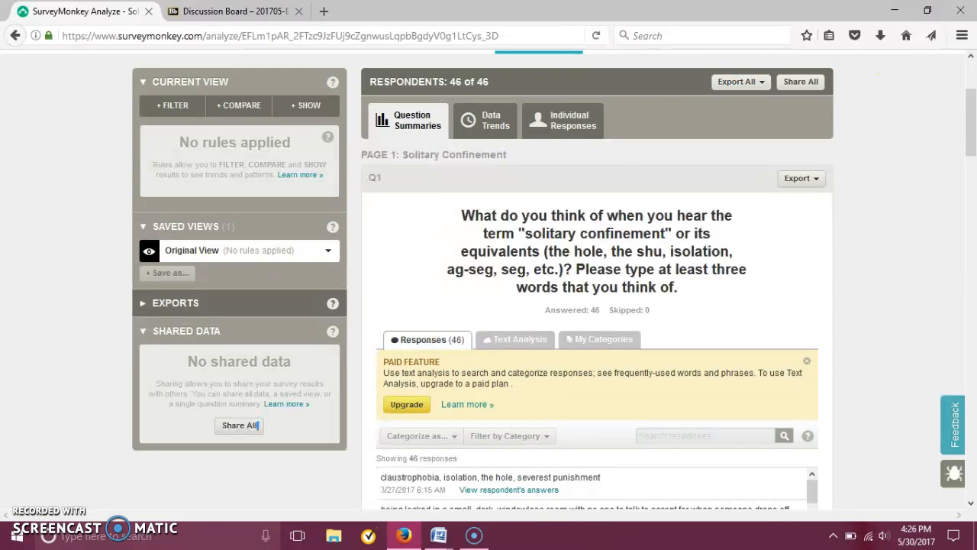
Return to the Discussion Board and read the instructions for Discussion 10 and Discussion 11.
click(229, 11)
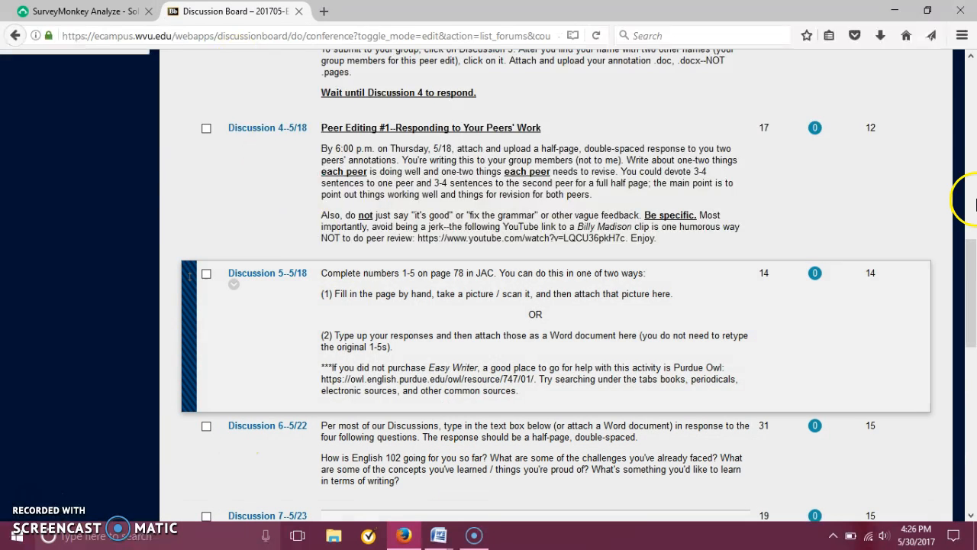
drag(971, 282, 973, 442)
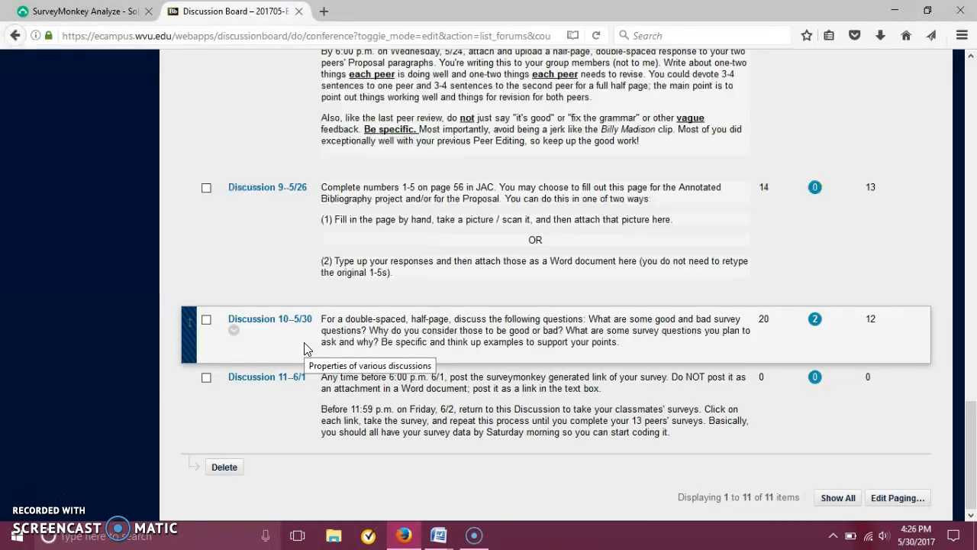
Switch to Word and compare question 1 of Zombie Survey.docx, highlighting its text, with the opening questions of the alien survey document.
mouse_move(442, 538)
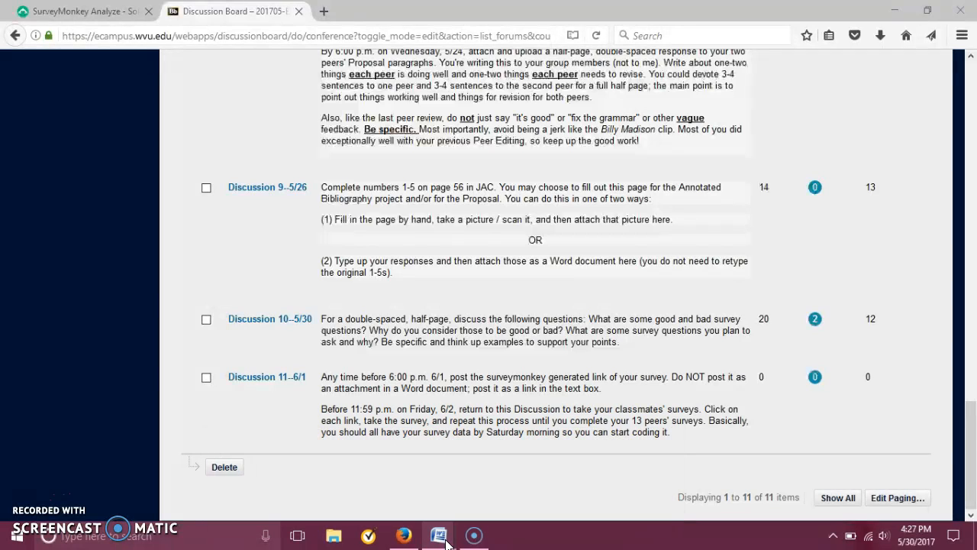
click(443, 512)
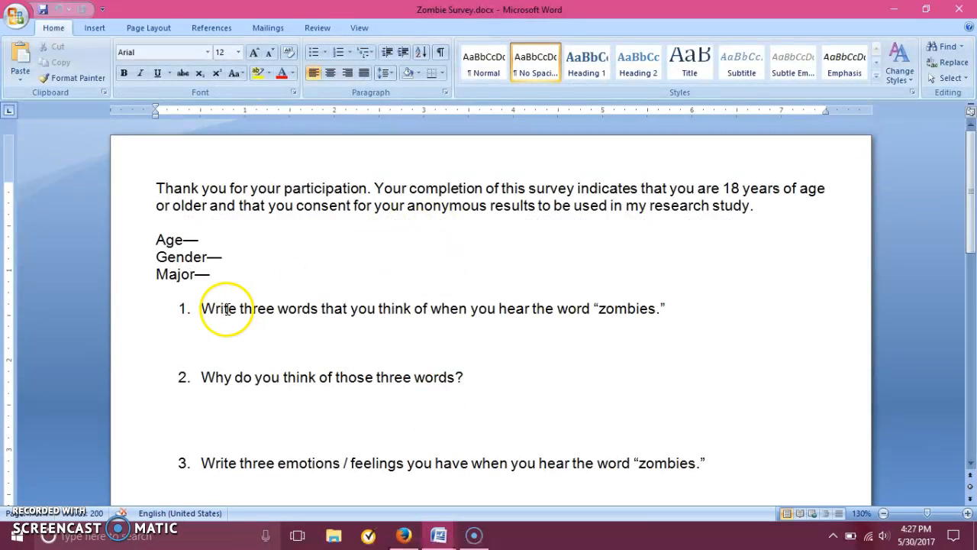
drag(205, 307, 682, 308)
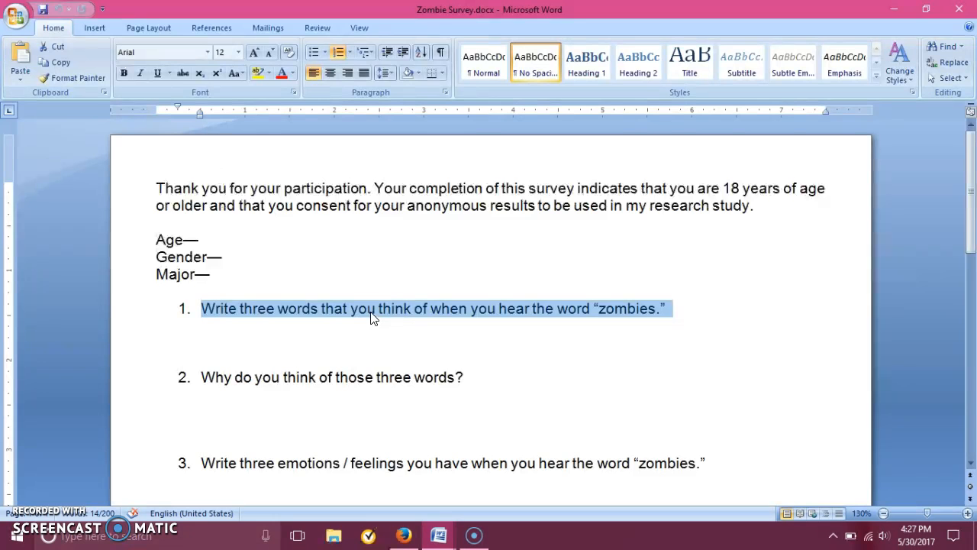
click(438, 535)
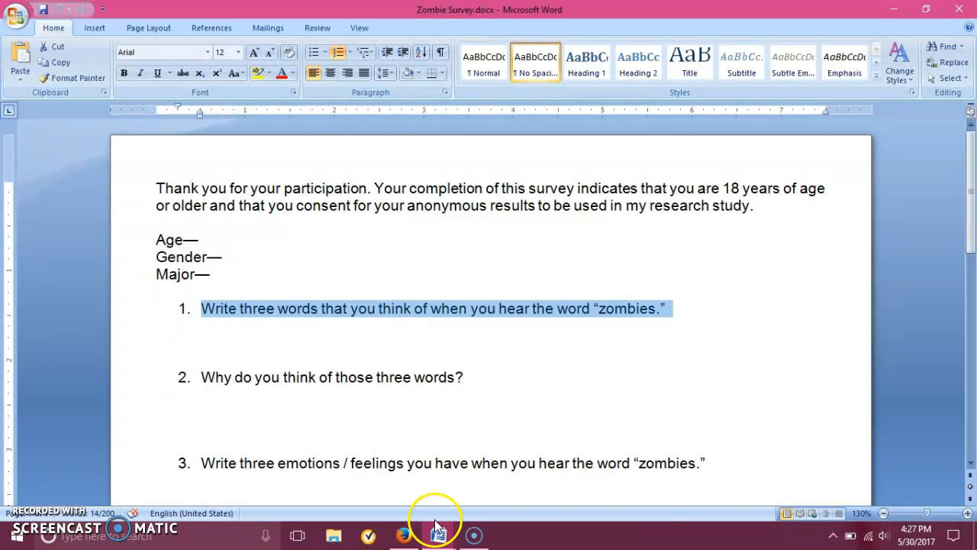
click(575, 451)
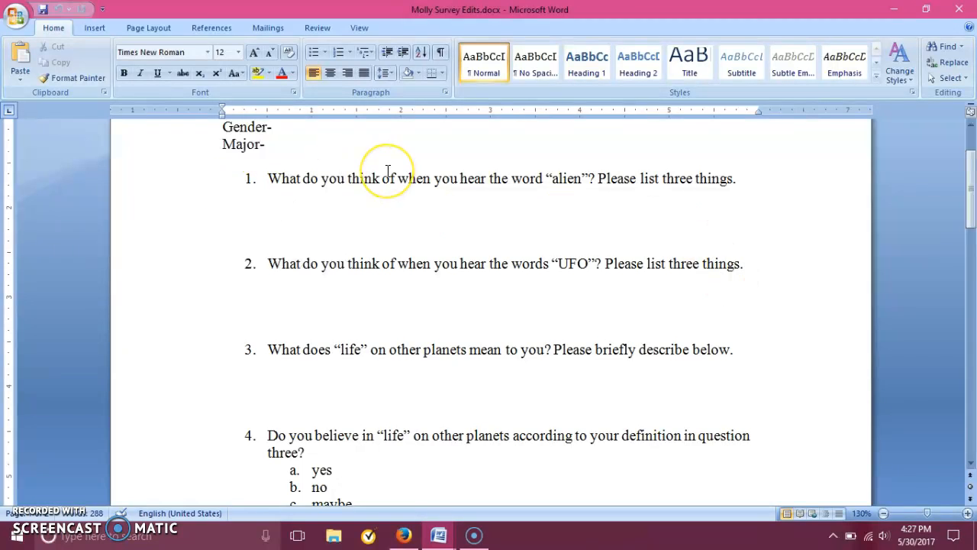
Switch to the SurveyMonkey results in Firefox and highlight the word "three" in the Q1 question about solitary confinement.
click(405, 532)
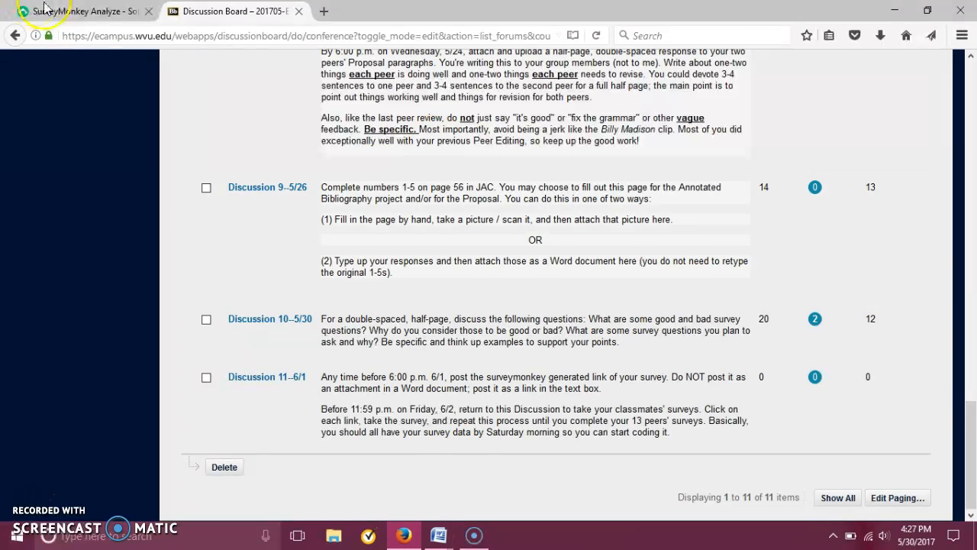
click(76, 10)
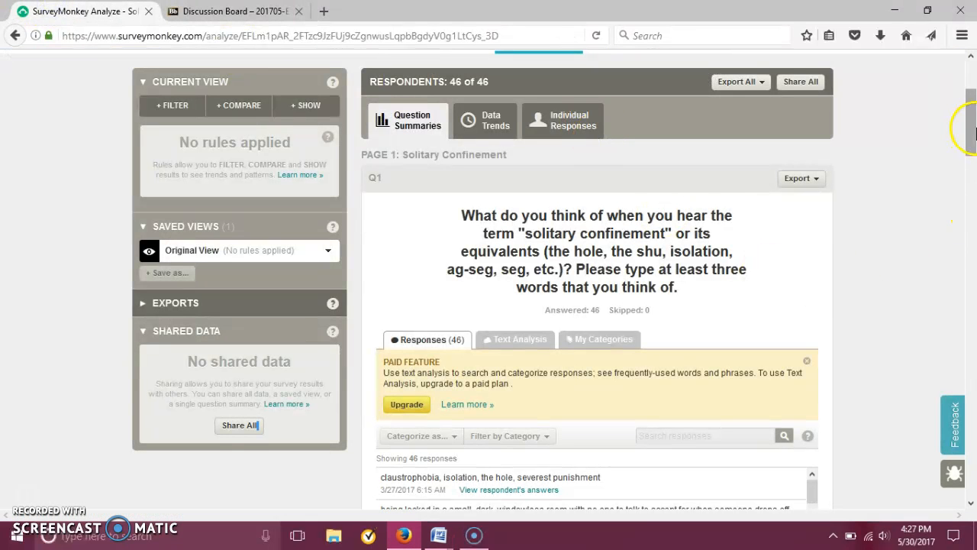
drag(972, 127, 972, 142)
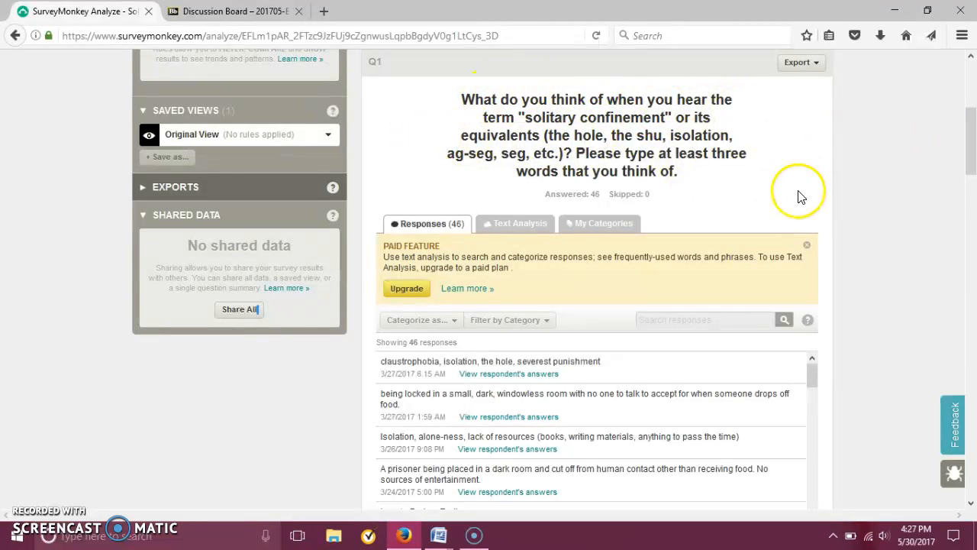
drag(975, 145, 975, 152)
drag(749, 110, 714, 113)
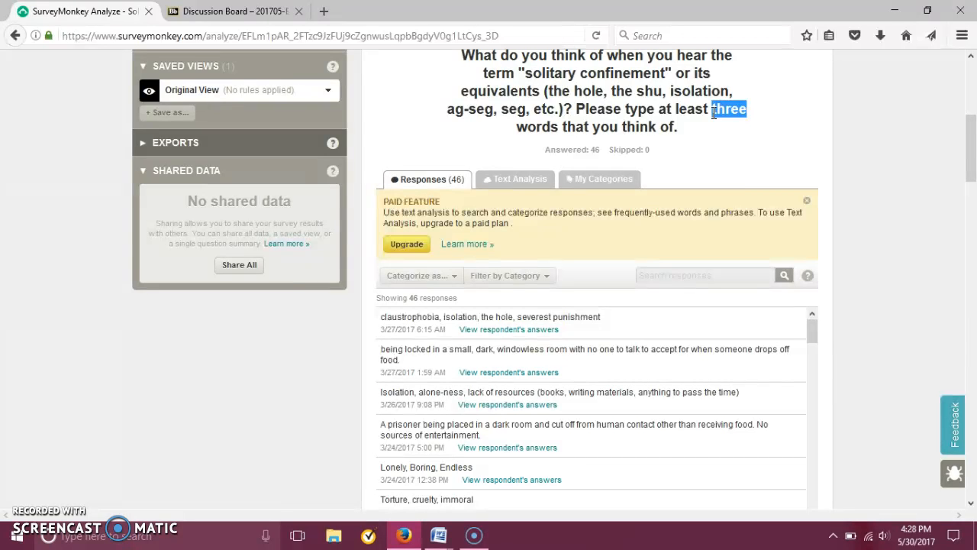
Look through the individual text responses to Q1 and return to its question wording.
drag(970, 124, 971, 143)
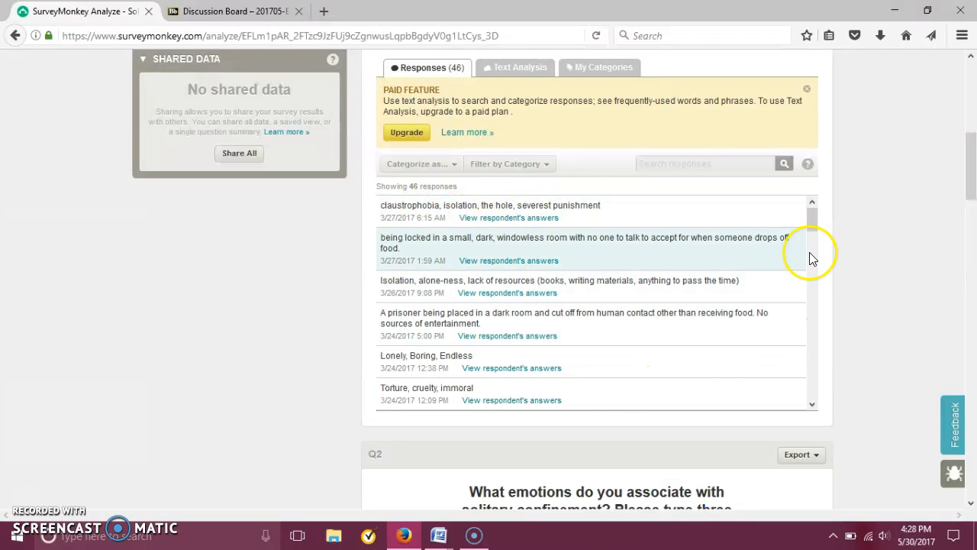
drag(811, 219, 818, 238)
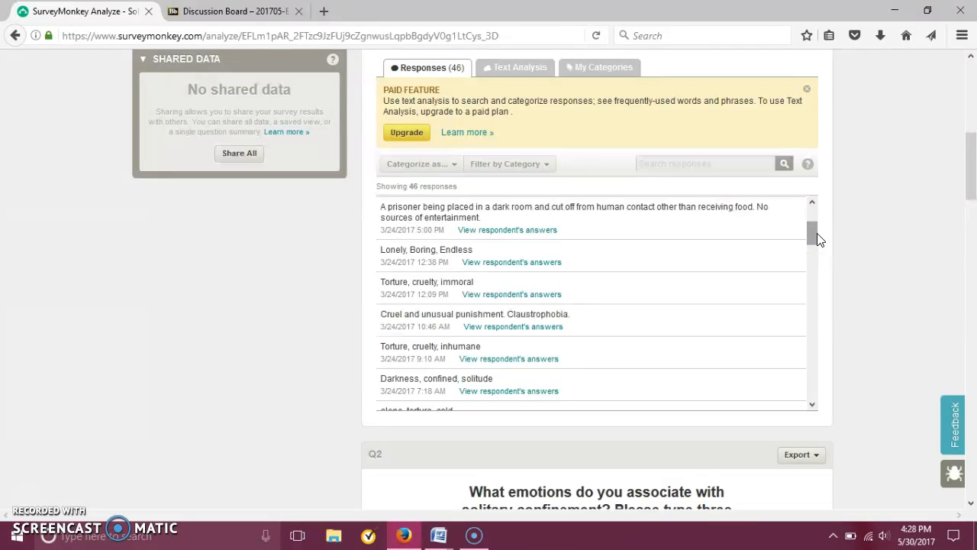
drag(972, 147, 973, 115)
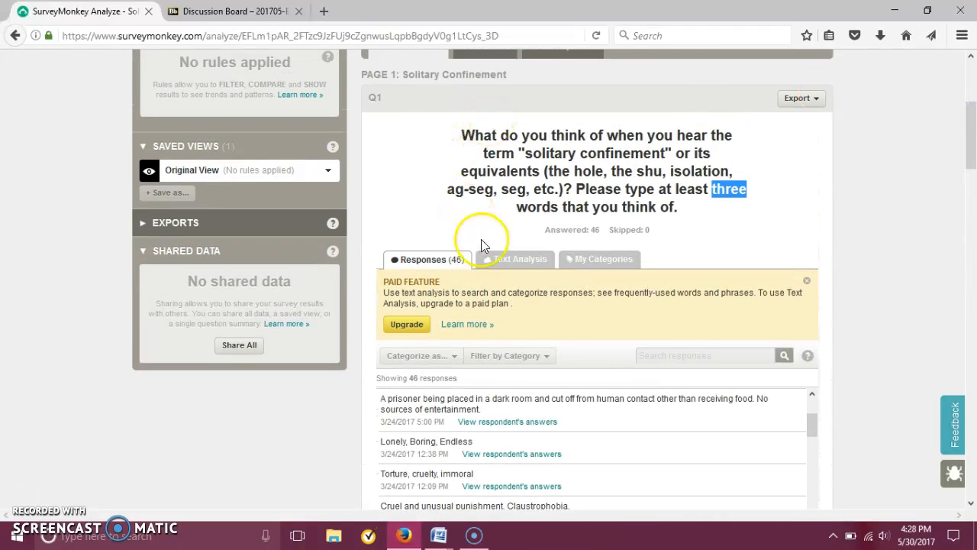
Switch to Zombie Survey.docx in Word and highlight the Age, Gender and Major lines above the questions.
click(439, 534)
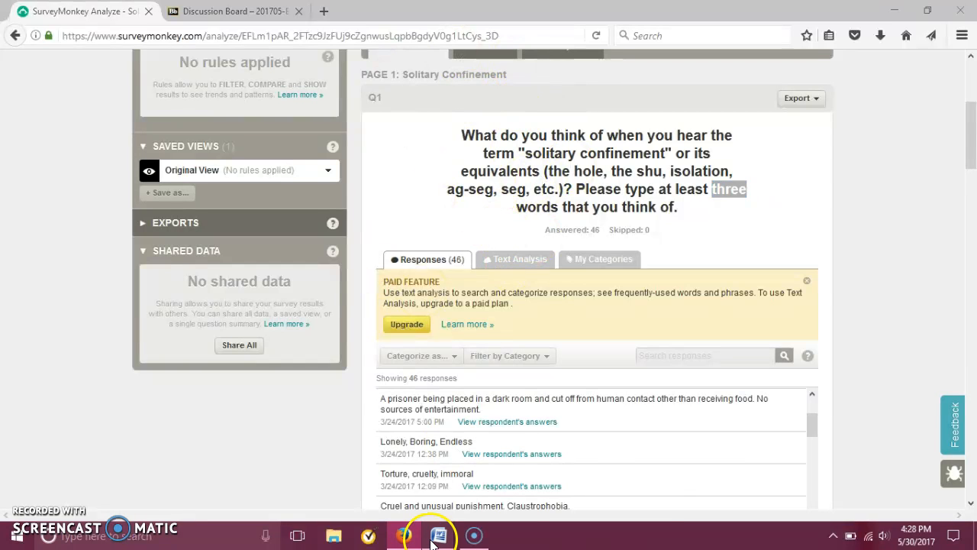
click(431, 499)
click(188, 243)
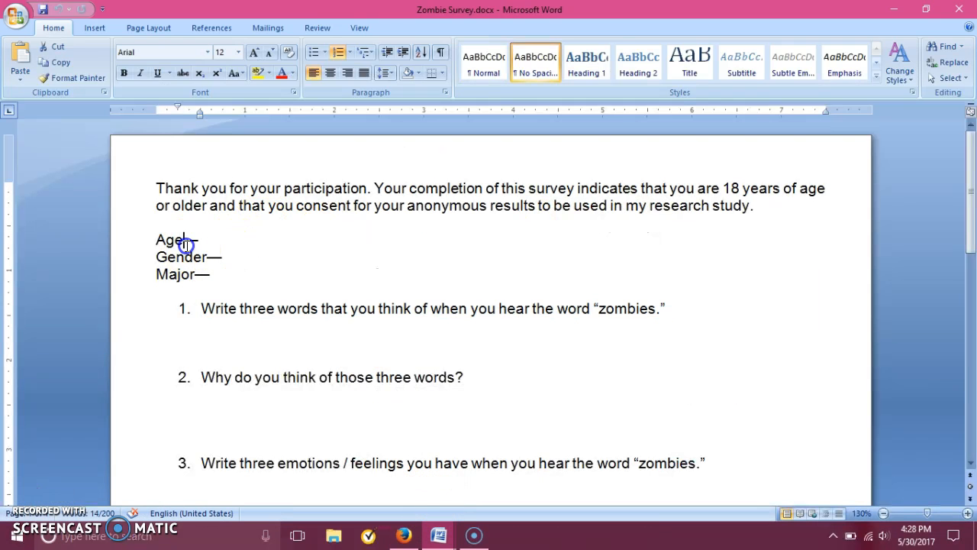
drag(159, 240, 222, 270)
Switch to the alien survey document and highlight its Age, Gender and Major lines, leaving nothing selected.
click(437, 534)
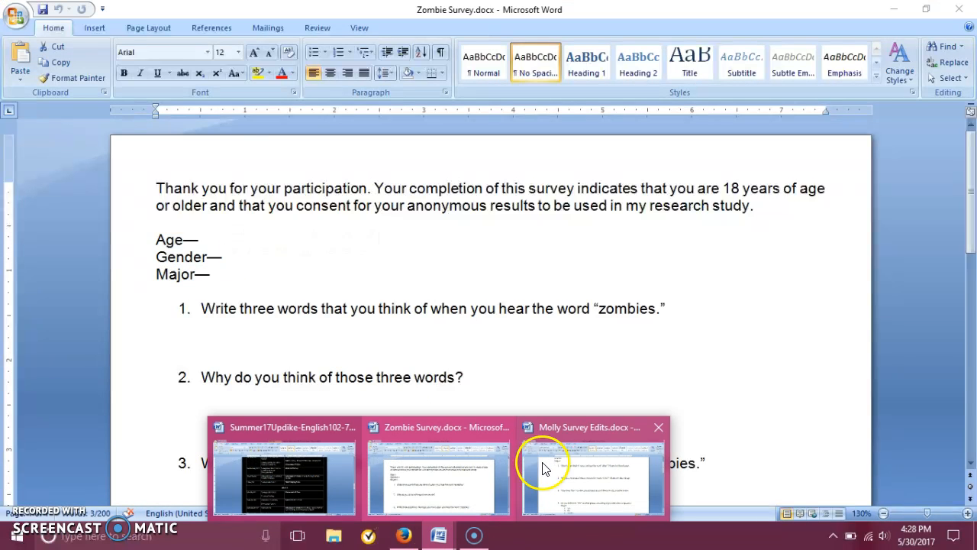
click(544, 467)
scroll(844, 203, up, 2)
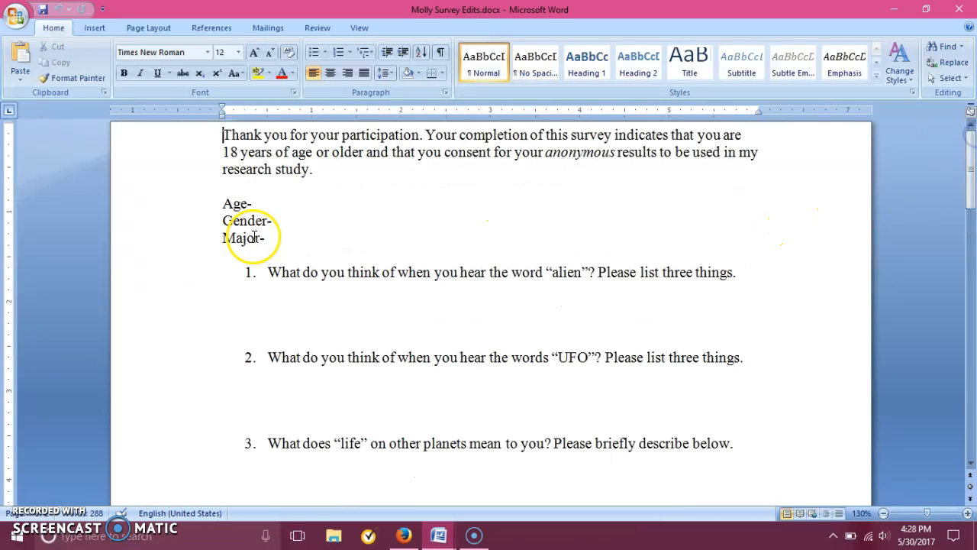
drag(220, 198, 283, 270)
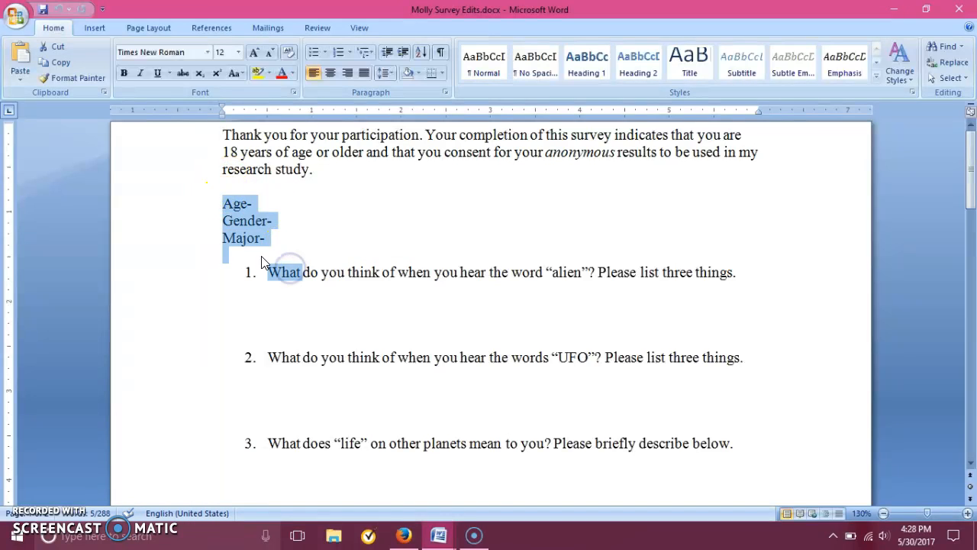
click(259, 255)
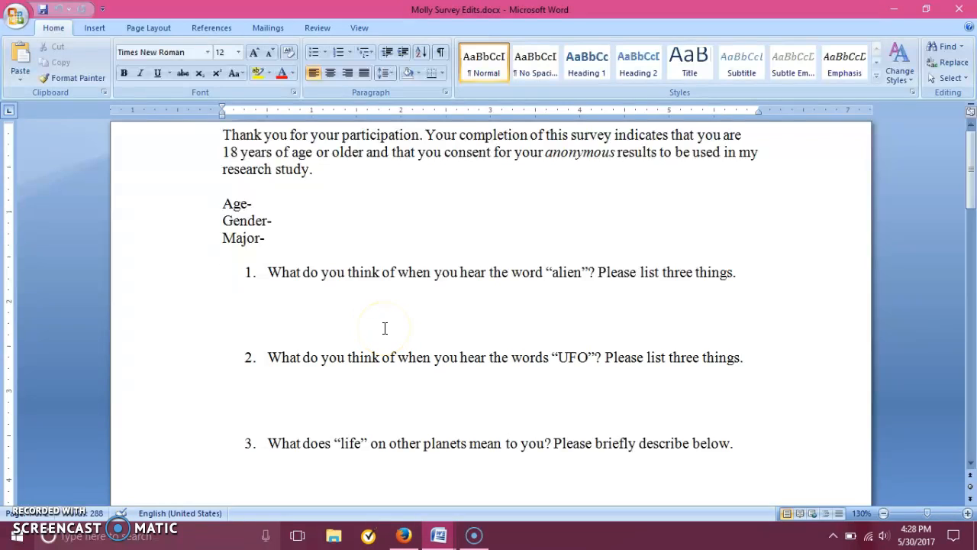
drag(224, 203, 270, 238)
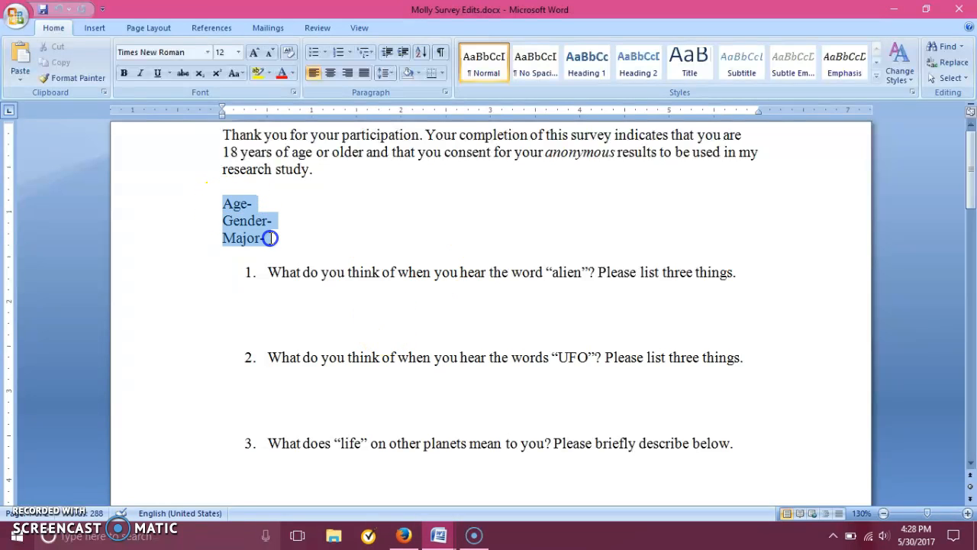
click(290, 245)
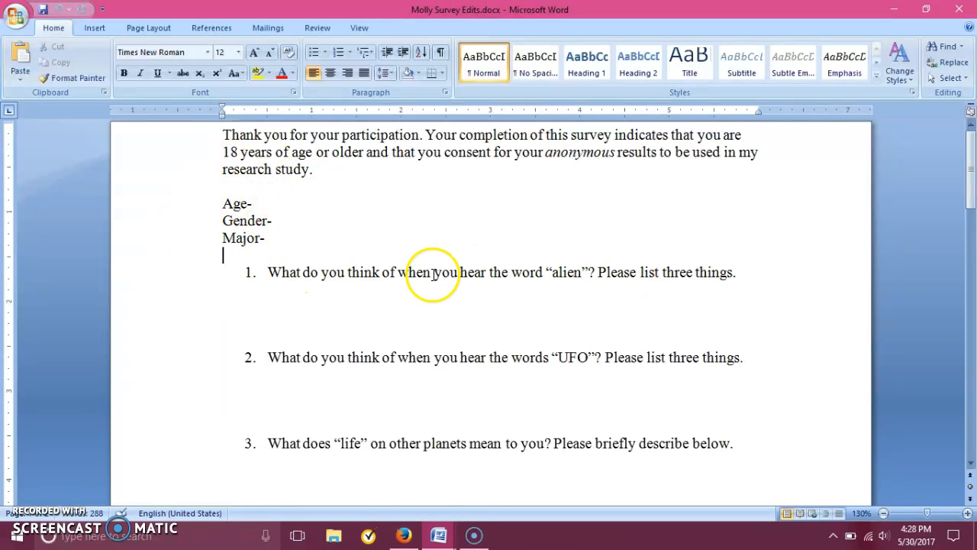
Highlight question 3 about what "life" on other planets means, and clear the selection.
drag(968, 221, 969, 233)
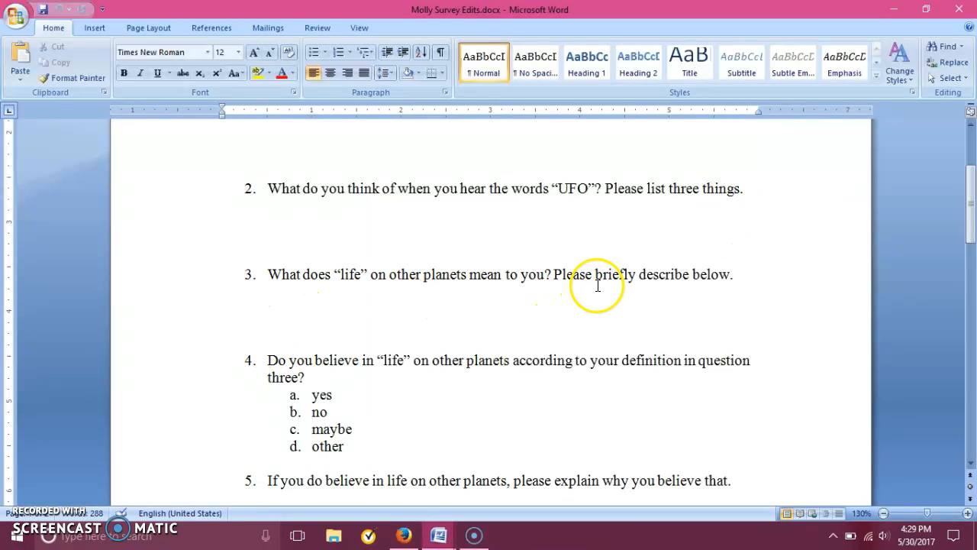
drag(265, 277, 752, 276)
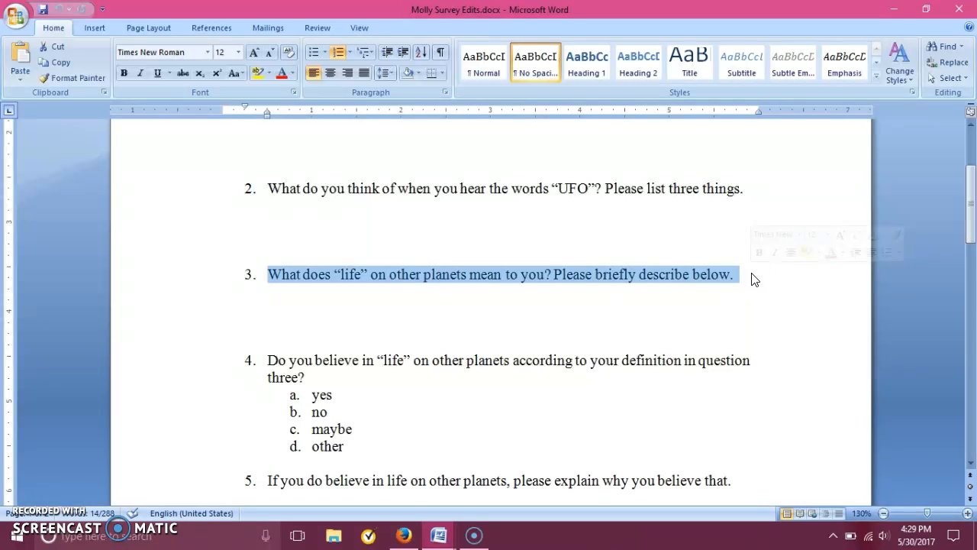
click(751, 273)
Read questions 4 through 8 of the alien survey, highlighting question 4's answer options yes, no, maybe and other.
drag(968, 201, 973, 241)
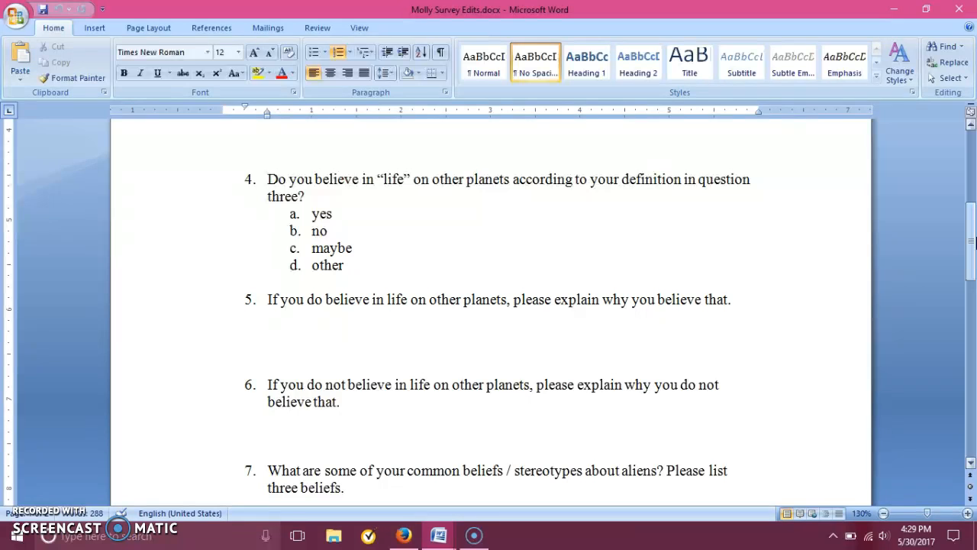
drag(970, 241, 970, 243)
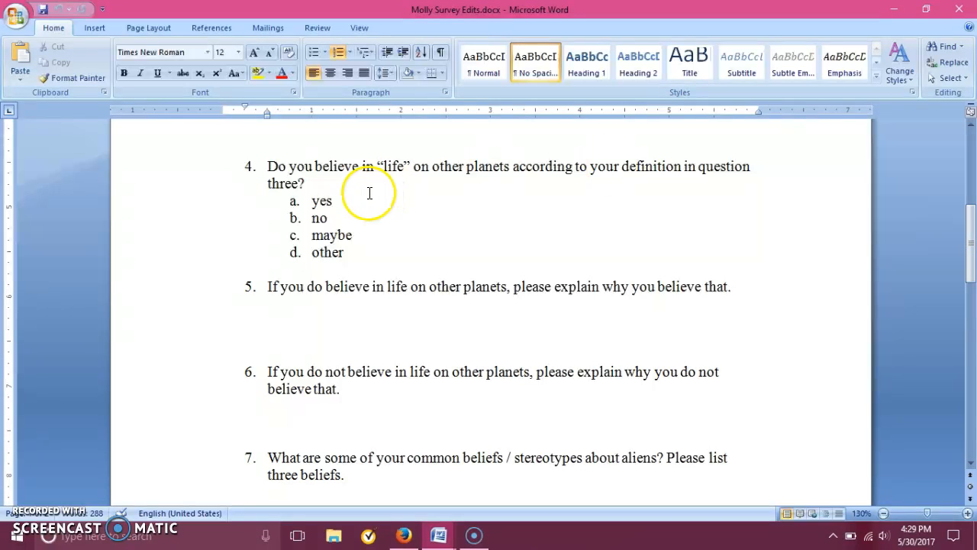
drag(364, 253, 310, 195)
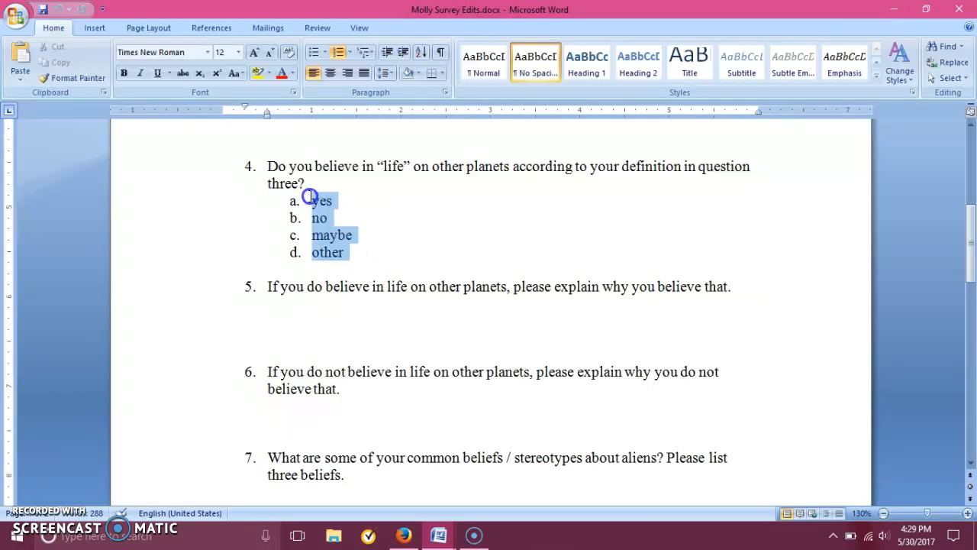
click(338, 238)
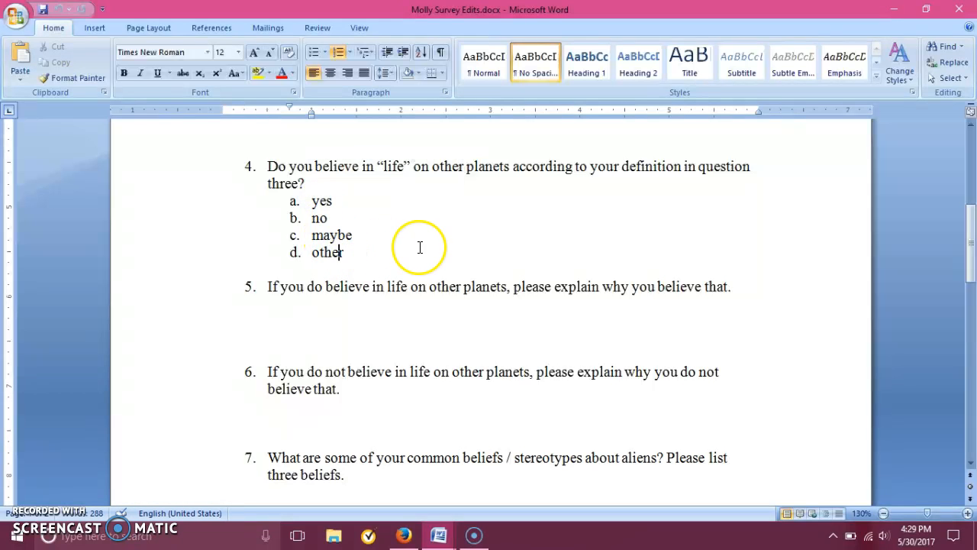
drag(971, 229, 972, 281)
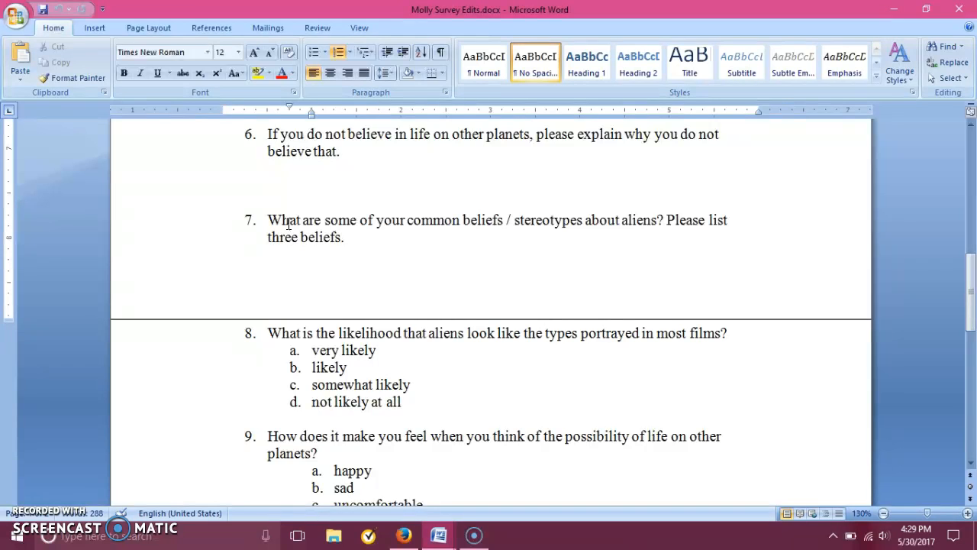
Read alien survey questions 9 to 11, and highlight question 5's movie and TV show options in Zombie Survey.docx, leaving nothing selected.
drag(973, 290, 972, 360)
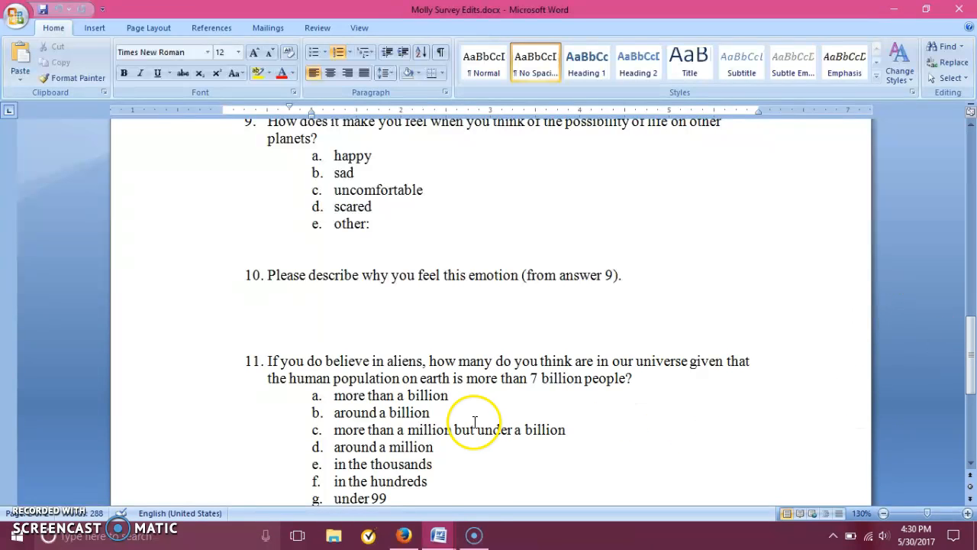
click(442, 537)
click(420, 481)
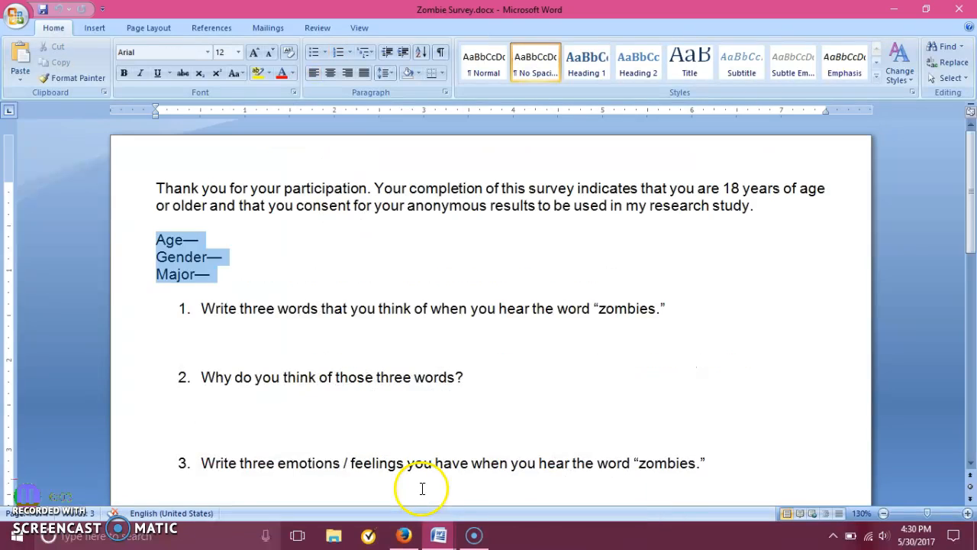
drag(972, 172, 972, 309)
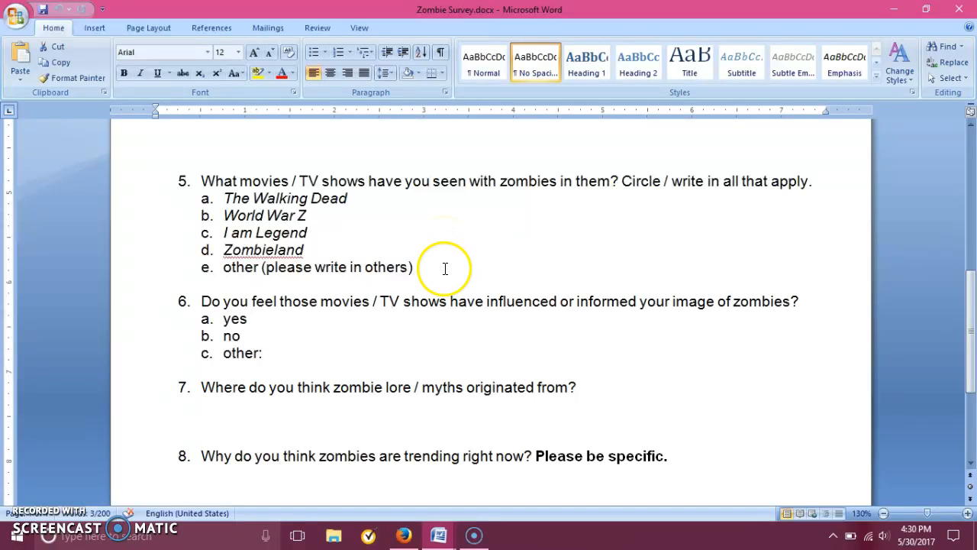
drag(416, 267, 232, 202)
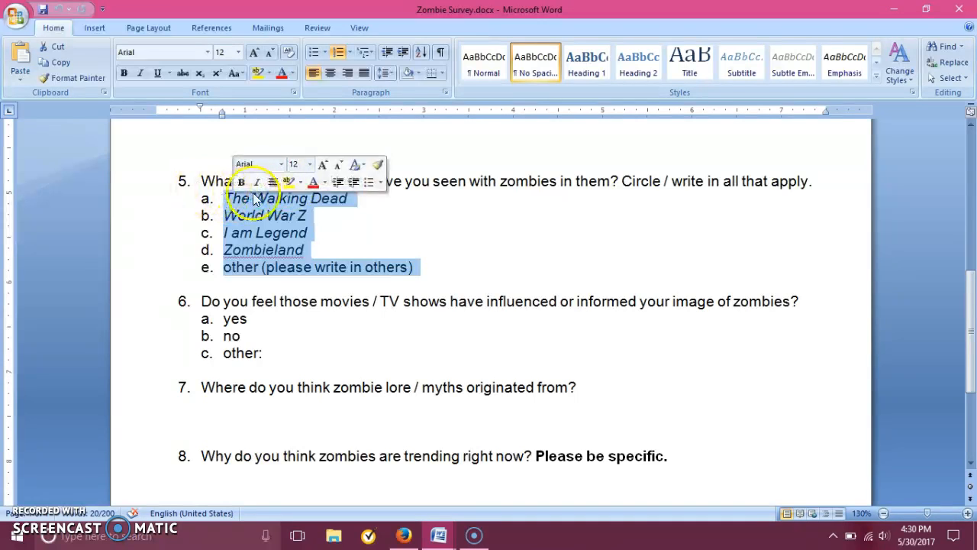
click(467, 257)
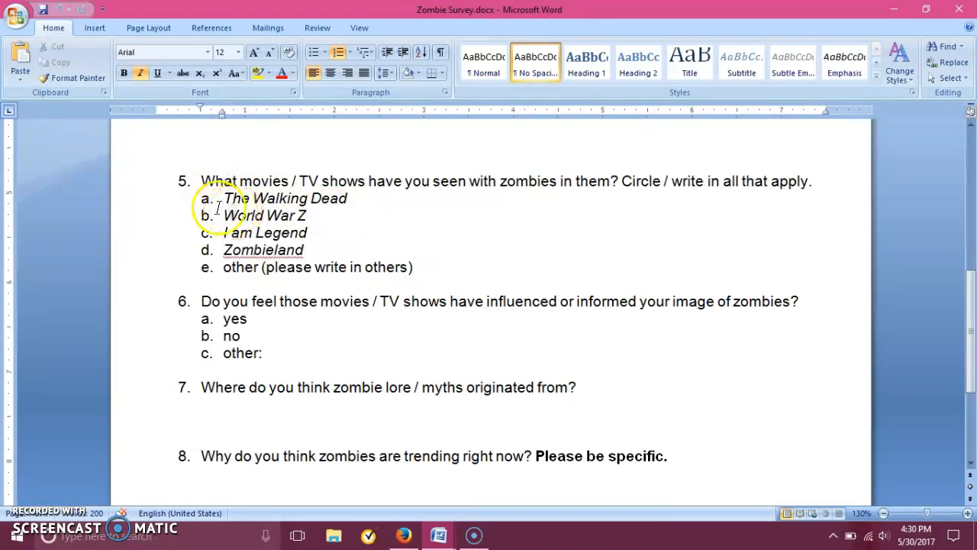
Highlight question 5's "other (please write in others)" option in the zombie survey, and clear the selection.
click(223, 267)
drag(224, 267, 425, 261)
click(431, 262)
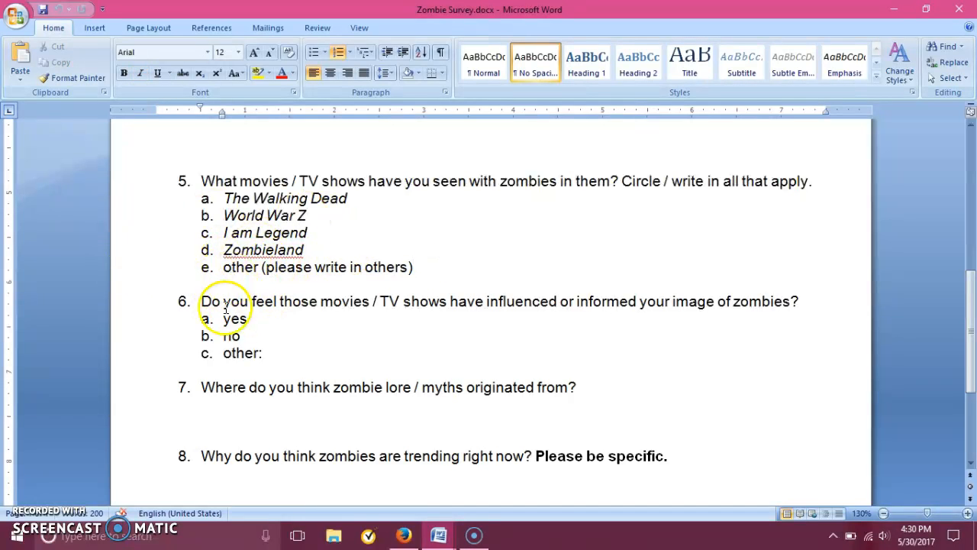
drag(970, 298, 971, 175)
Switch to SurveyMonkey in Firefox and sign out of the account.
click(404, 534)
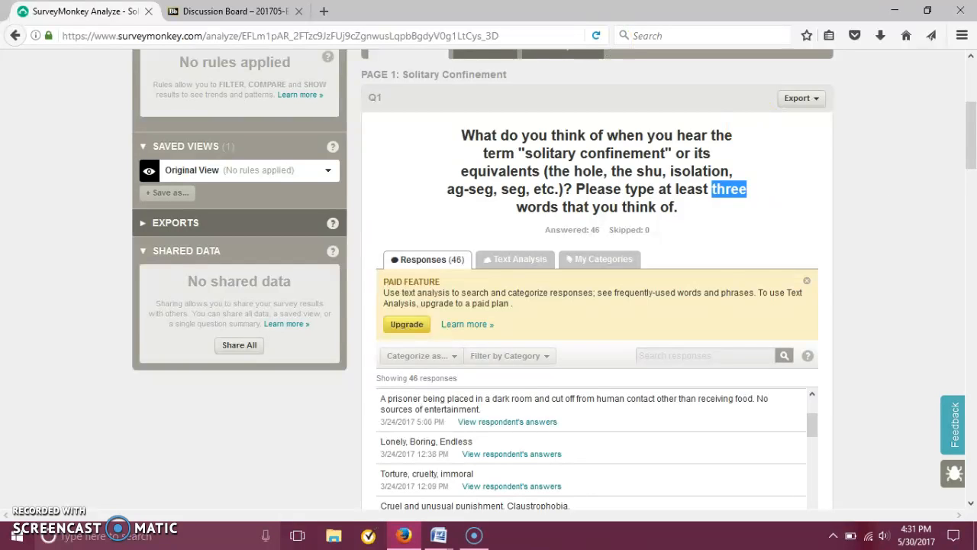
drag(972, 145, 973, 108)
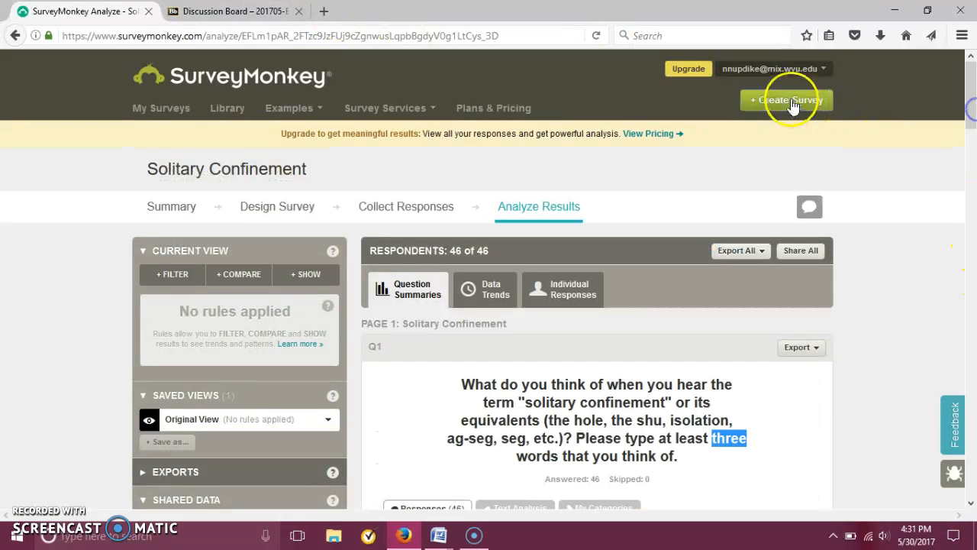
click(737, 70)
click(745, 157)
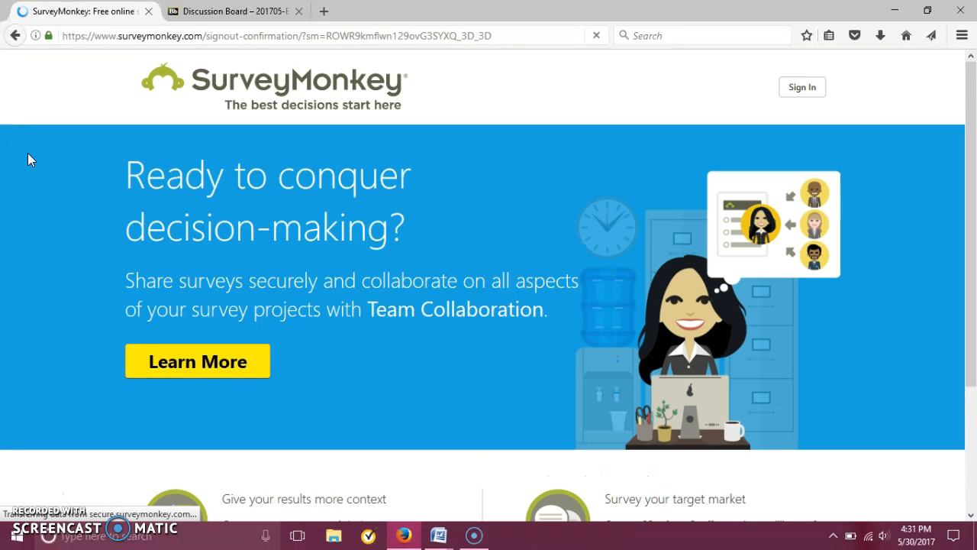
Sign in to SurveyMonkey with the account's e-mail and password, and decline saving the login in the browser.
click(795, 90)
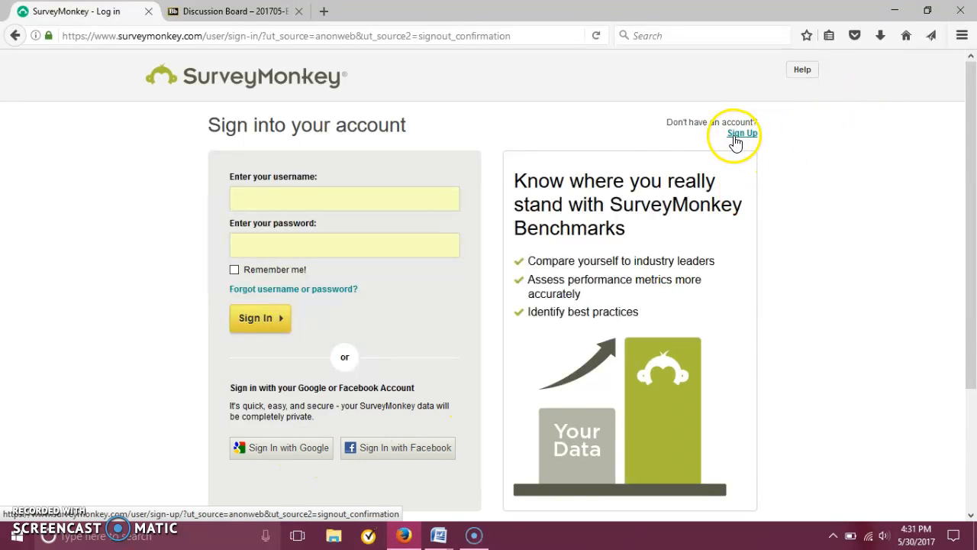
click(402, 194)
text(nnup)
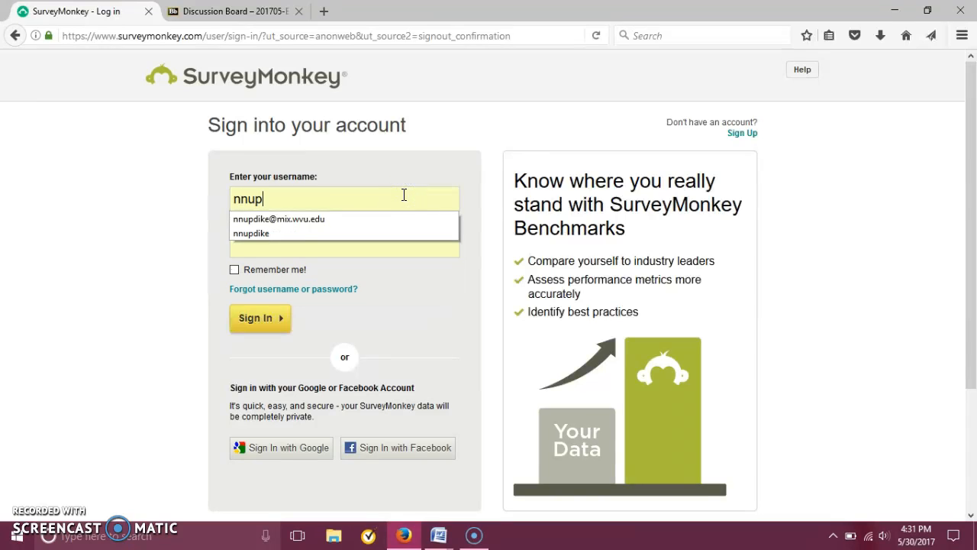
click(373, 222)
click(316, 255)
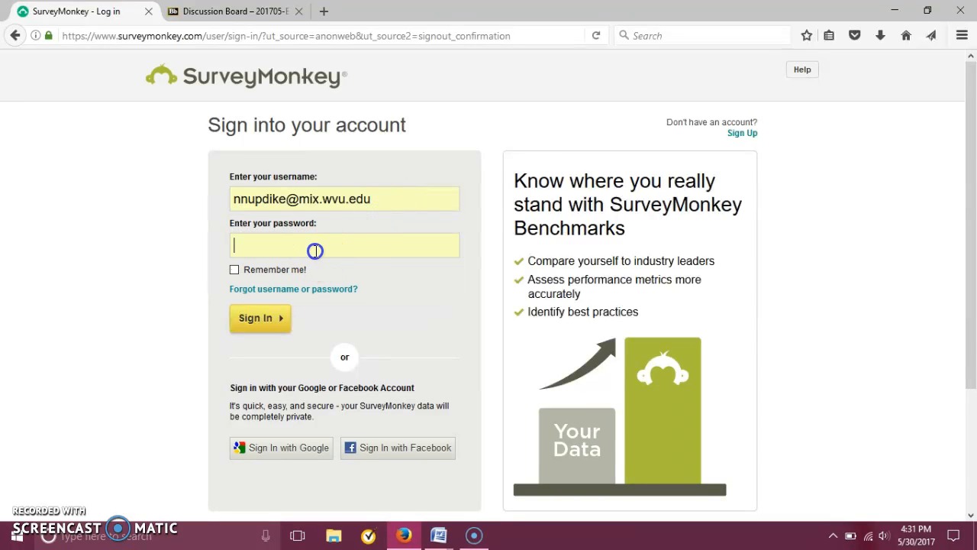
text(••••••••••)
key(Return)
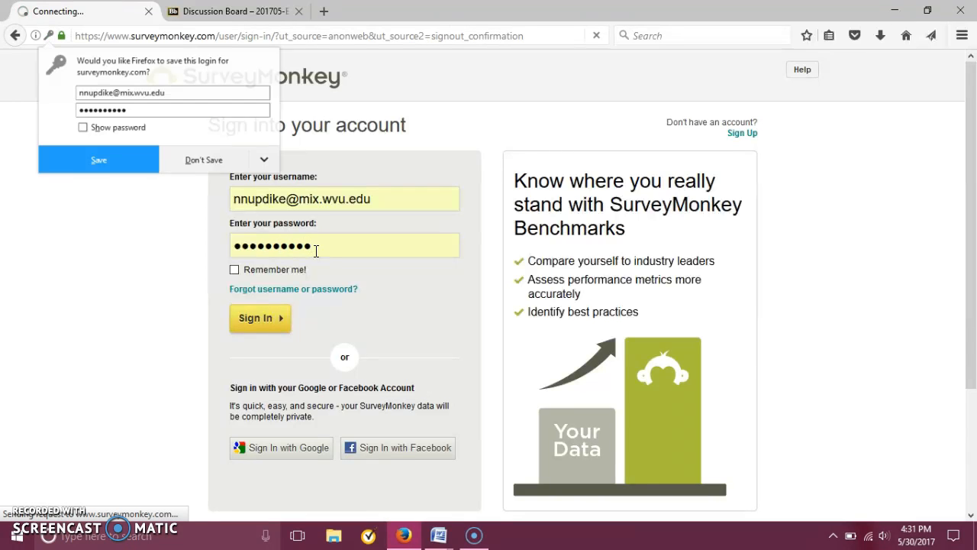
click(221, 160)
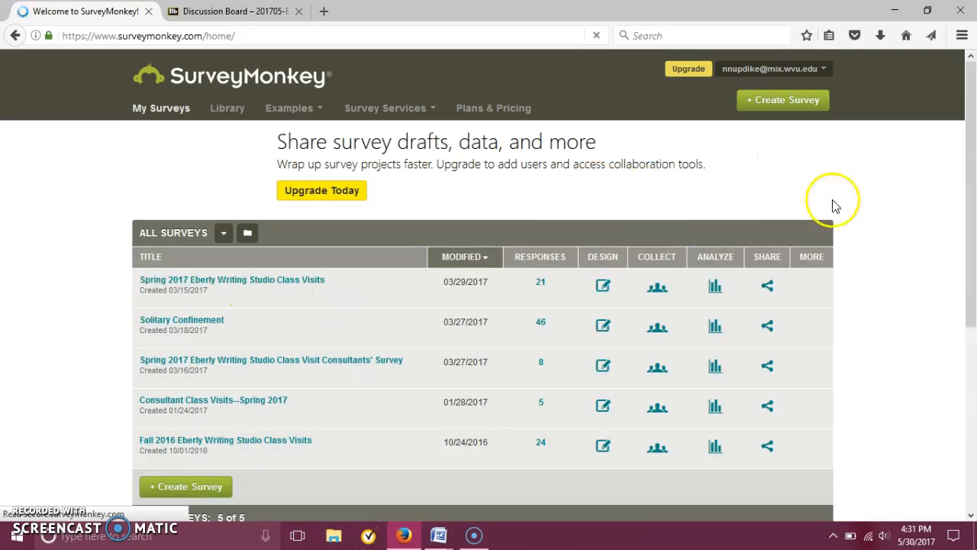
Create a survey from scratch named "English 102 Survey" in the Education category.
click(797, 105)
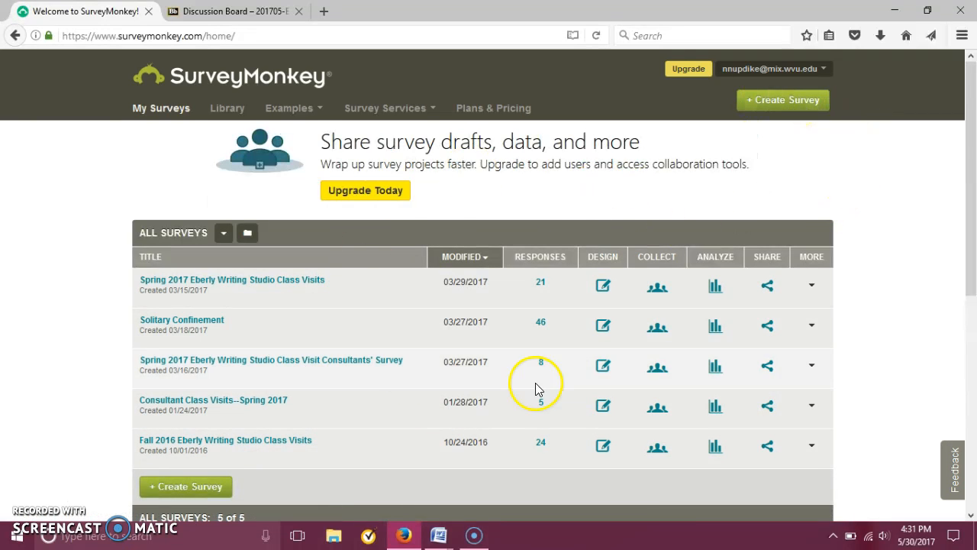
click(771, 116)
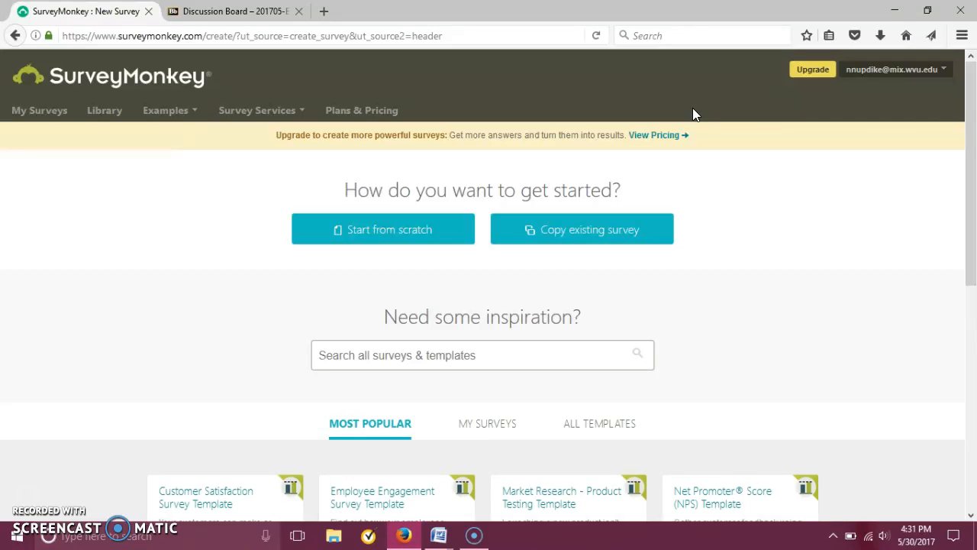
click(379, 235)
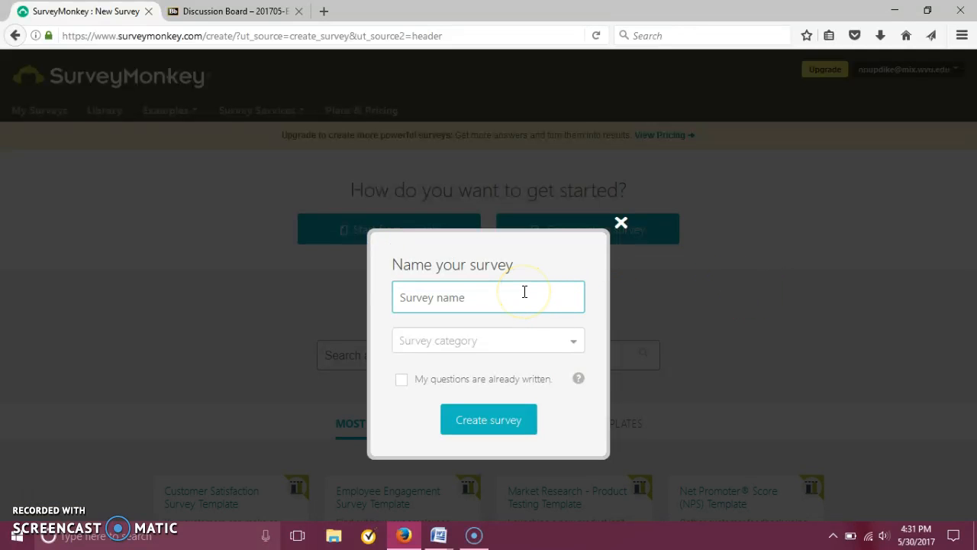
text(English 102 Survey)
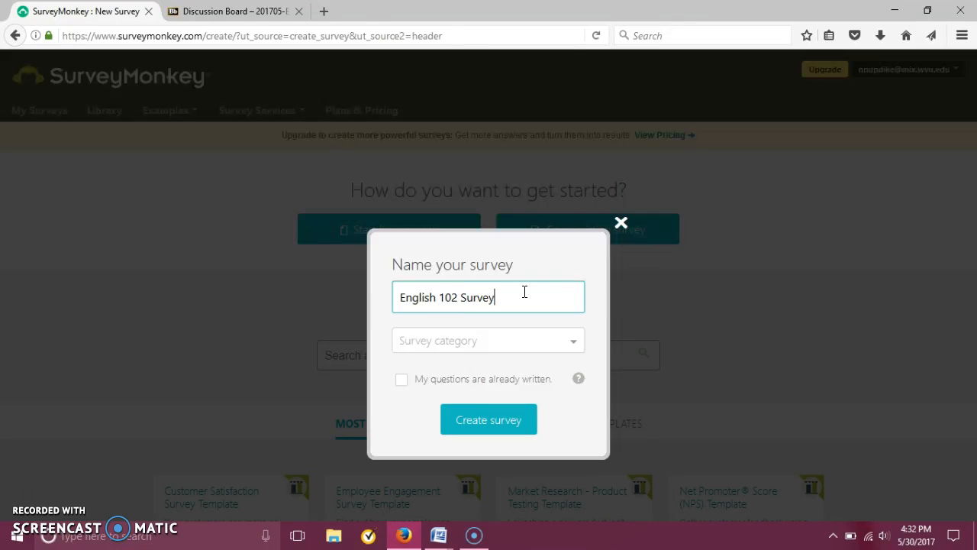
click(495, 345)
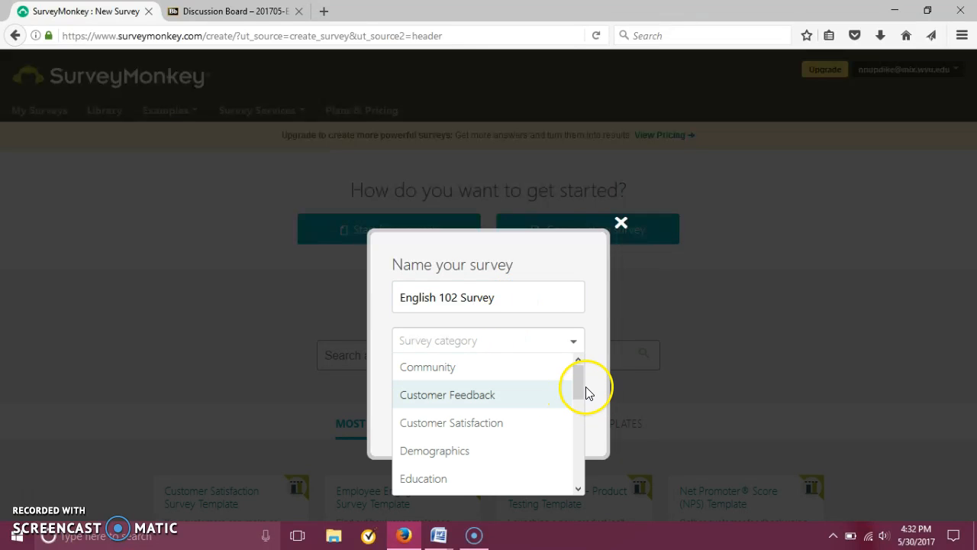
drag(583, 386, 580, 397)
click(425, 438)
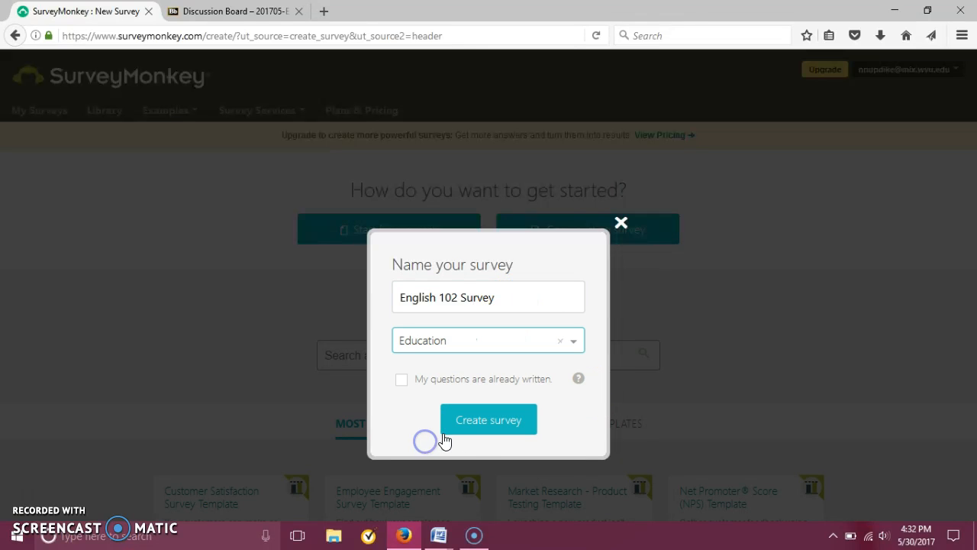
click(489, 420)
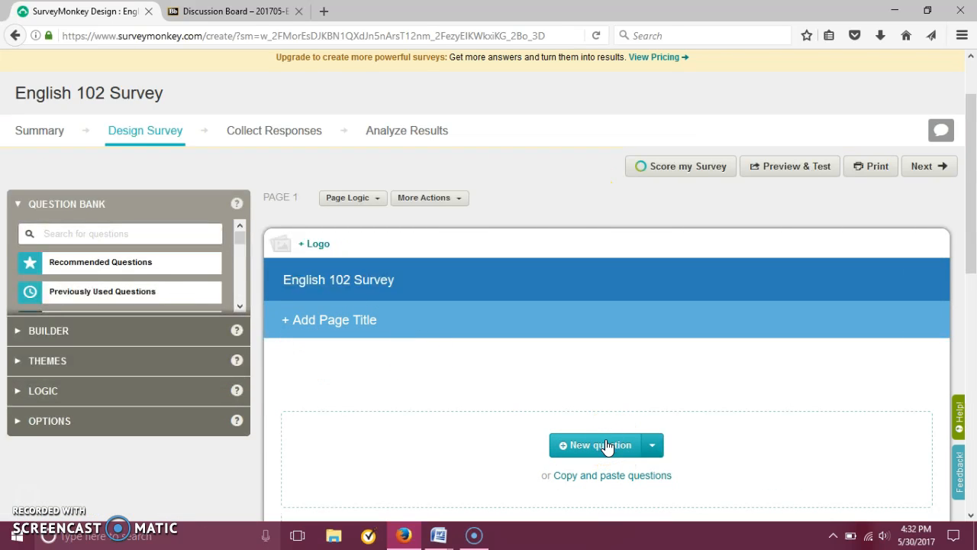
Add a Comment Box question to the survey and word it "Demographic Information--Age".
click(608, 445)
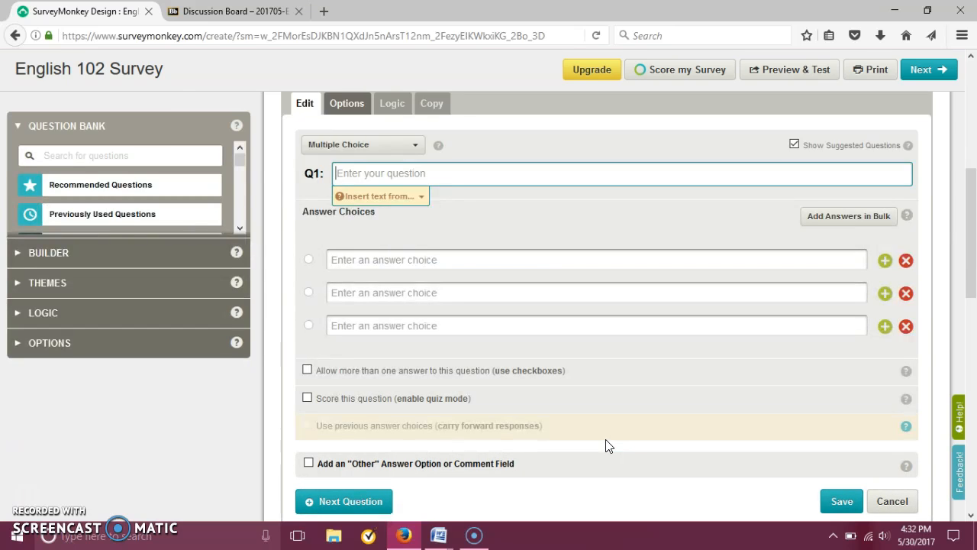
click(389, 148)
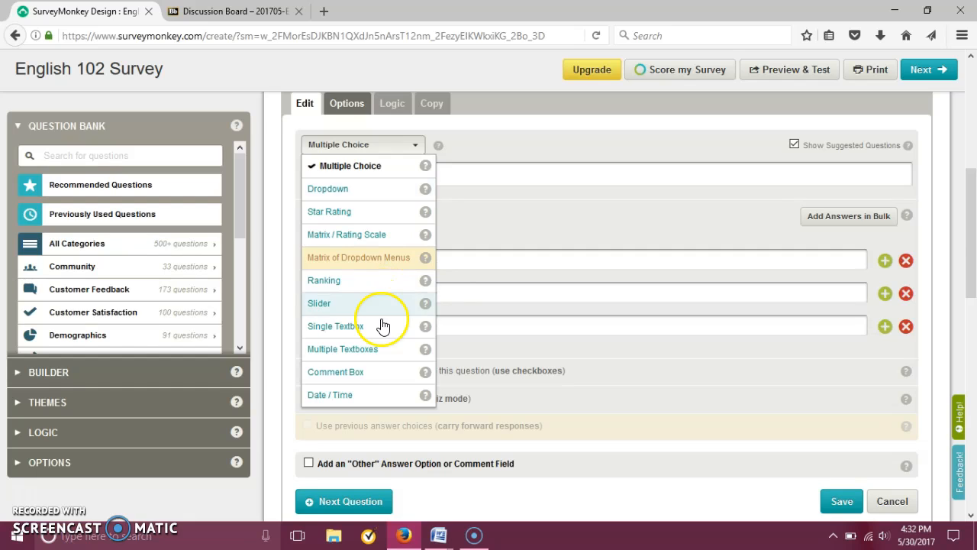
click(369, 377)
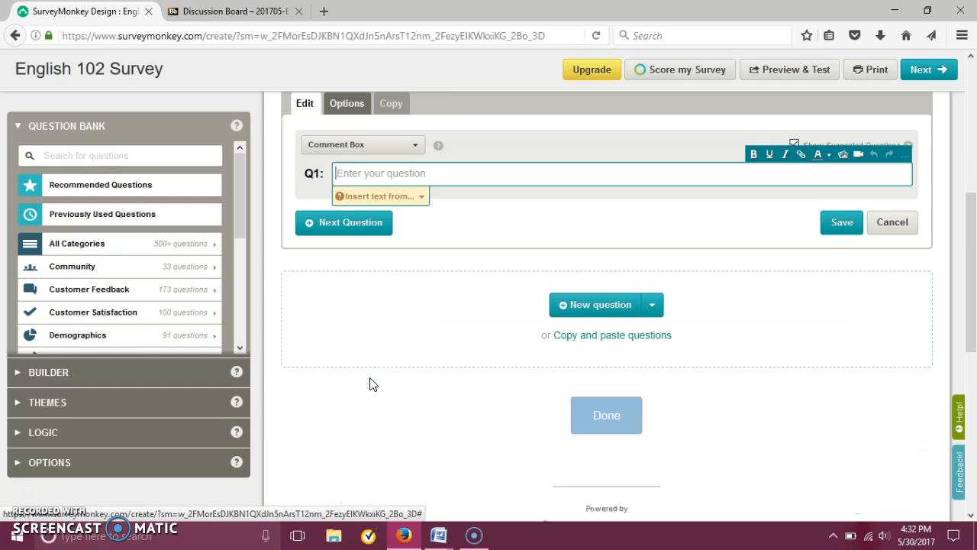
text(Demographic)
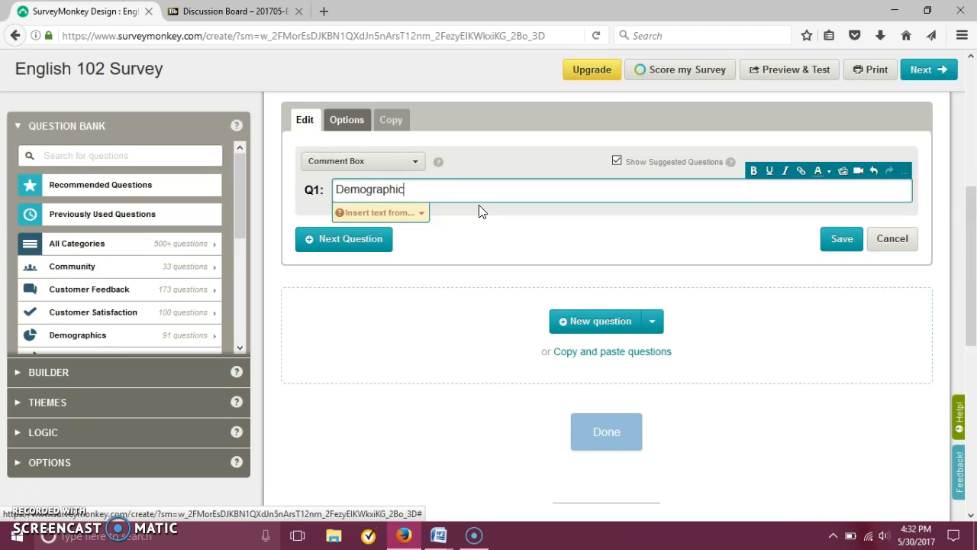
text( Information)
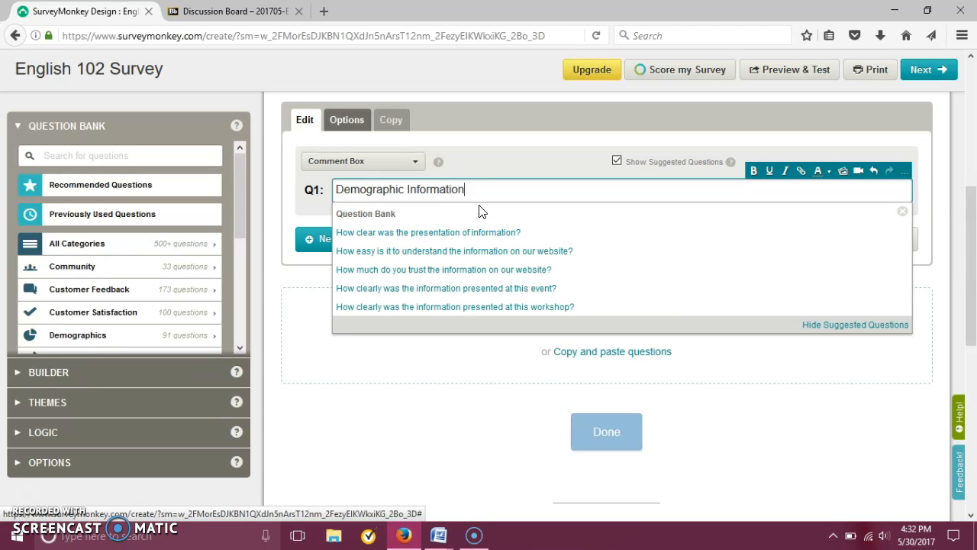
click(305, 299)
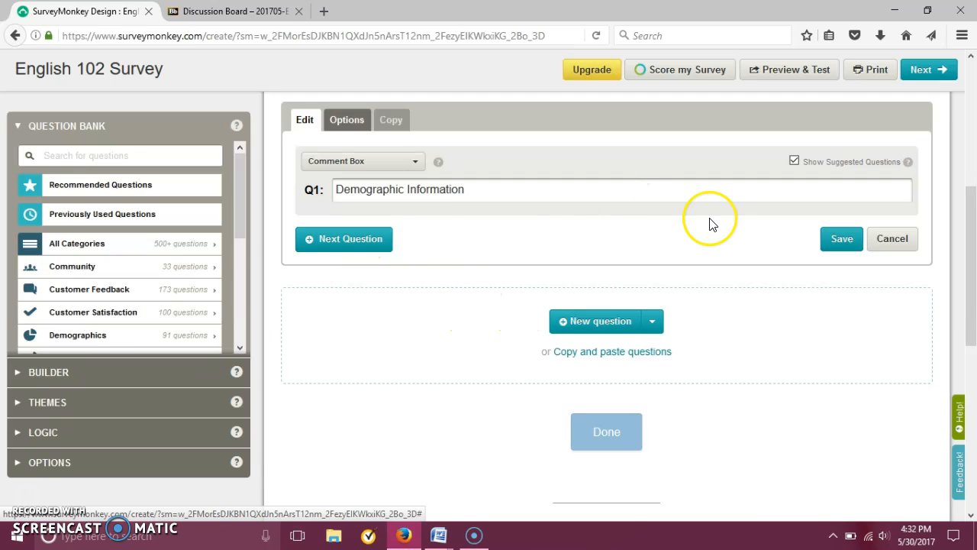
click(506, 186)
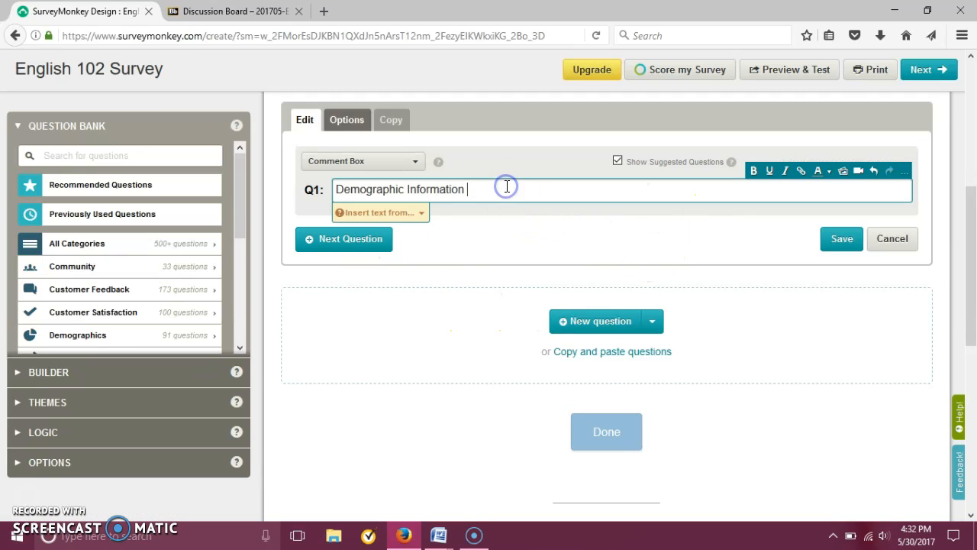
text(Age)
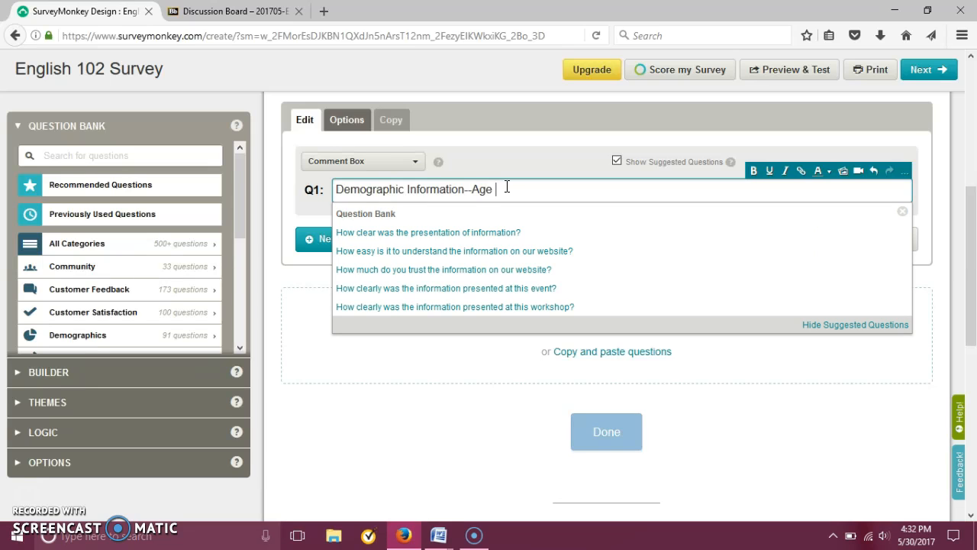
key(BackSpace)
key(BackSpace)
key(BackSpace)
text(Please type your)
key(BackSpace)
key(BackSpace)
key(BackSpace)
key(BackSpace)
key(BackSpace)
key(BackSpace)
key(BackSpace)
key(BackSpace)
key(BackSpace)
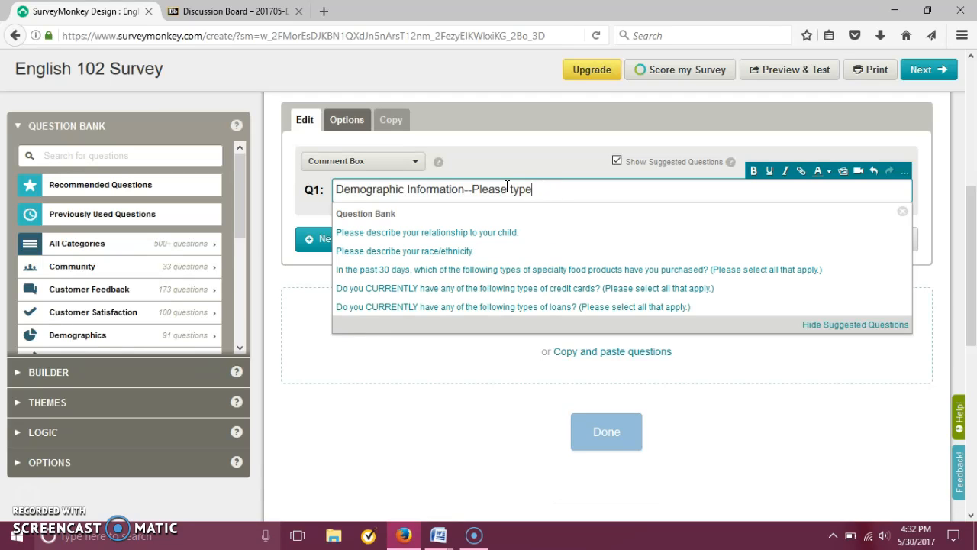
key(BackSpace)
key(BackSpace)
key(BackSpace)
key(BackSpace)
key(BackSpace)
key(BackSpace)
Complete question 1's text as "Demographic Information--Age, Gender, Class" and save the question.
text(AGe)
key(BackSpace)
key(BackSpace)
key(BackSpace)
text(ge, Gender, )
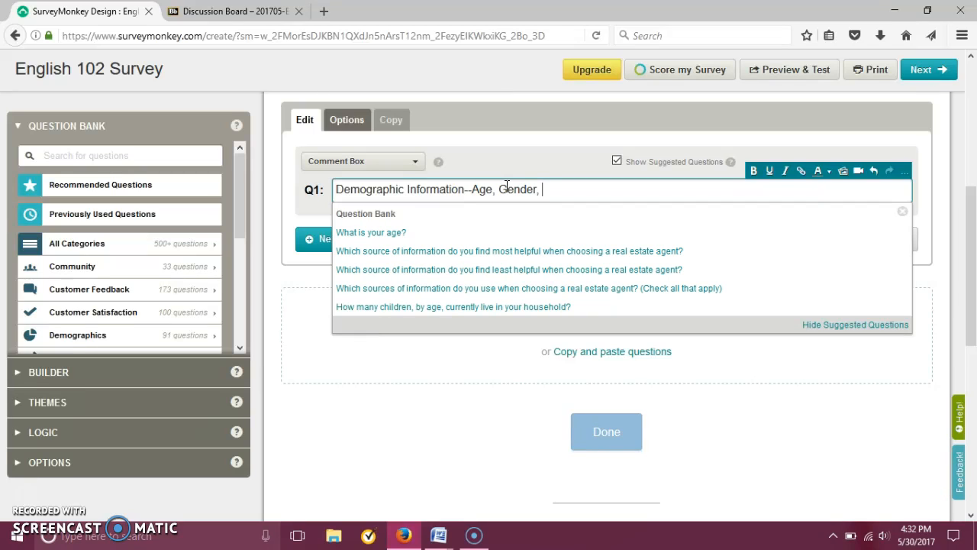
text(Class)
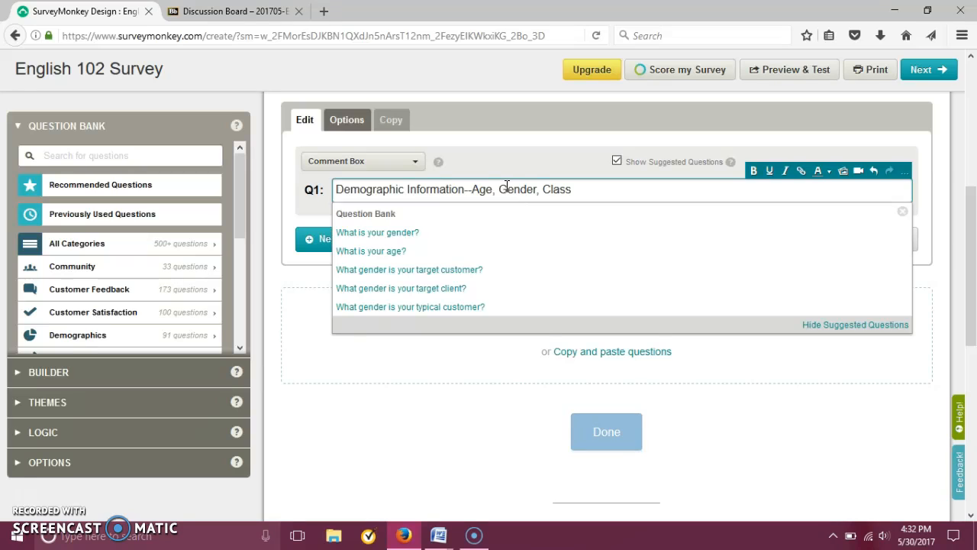
click(509, 165)
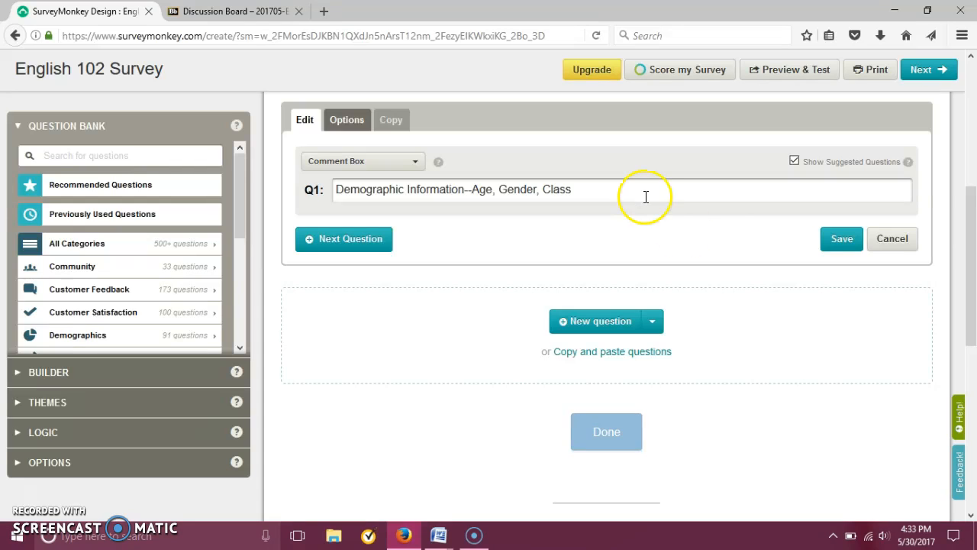
click(830, 244)
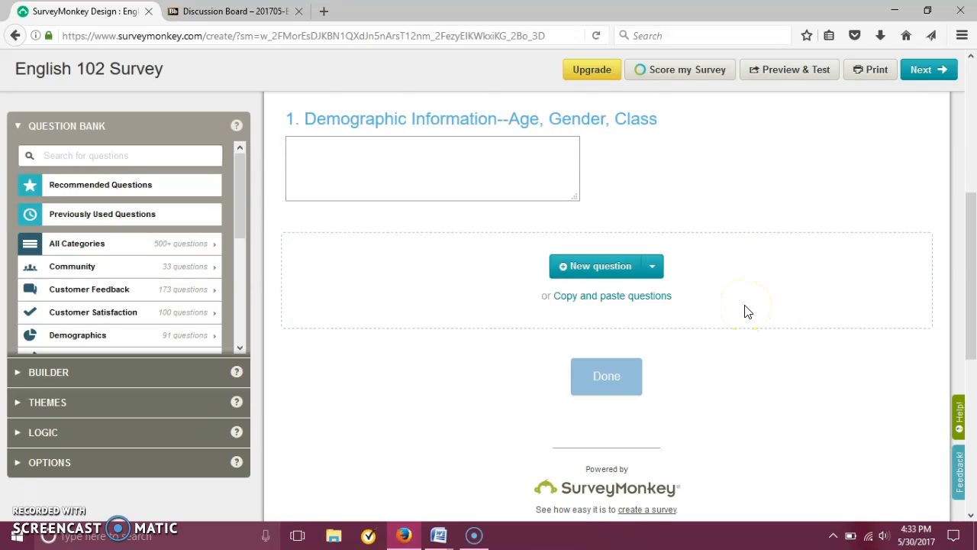
Add a second question to the survey worded "Name 2-3 things you think of when you hear the term X.".
click(589, 266)
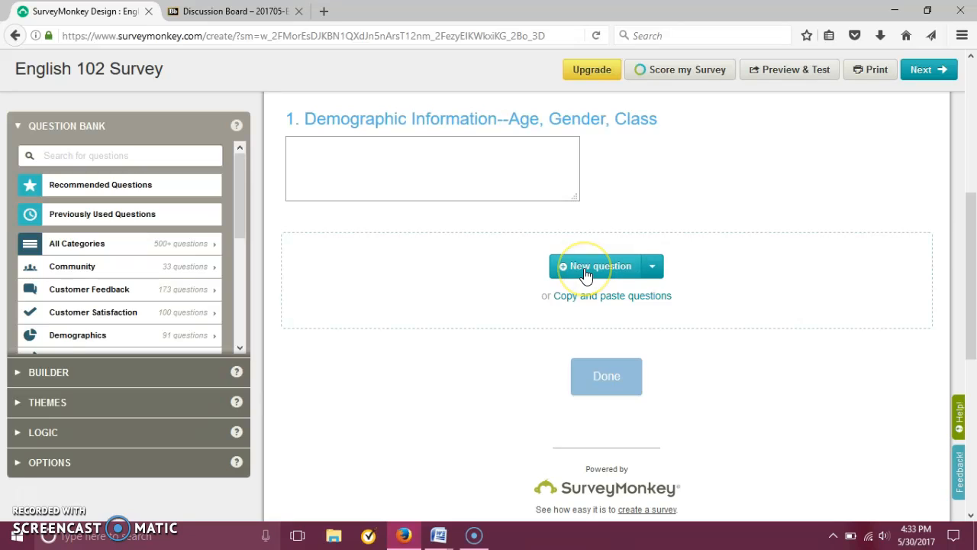
click(585, 270)
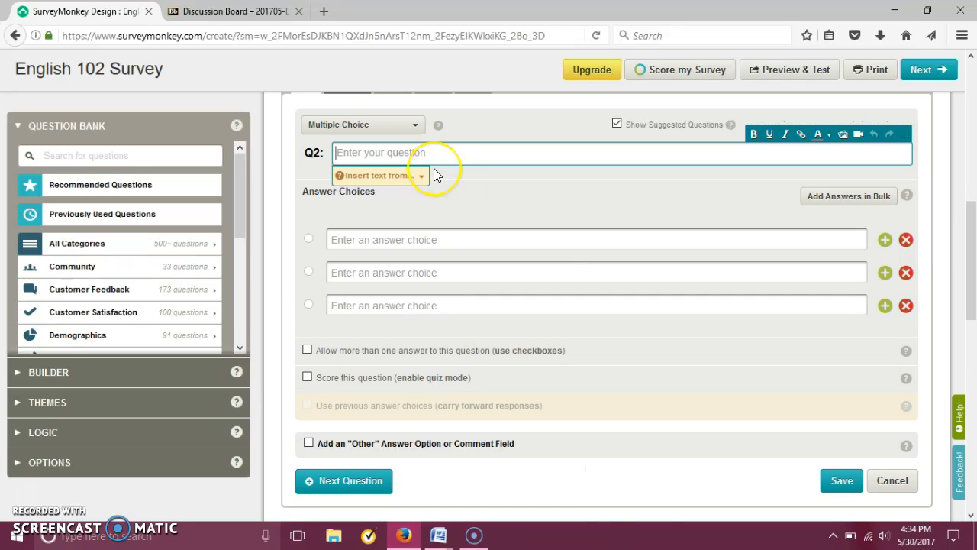
text(Name 2-3 things yo)
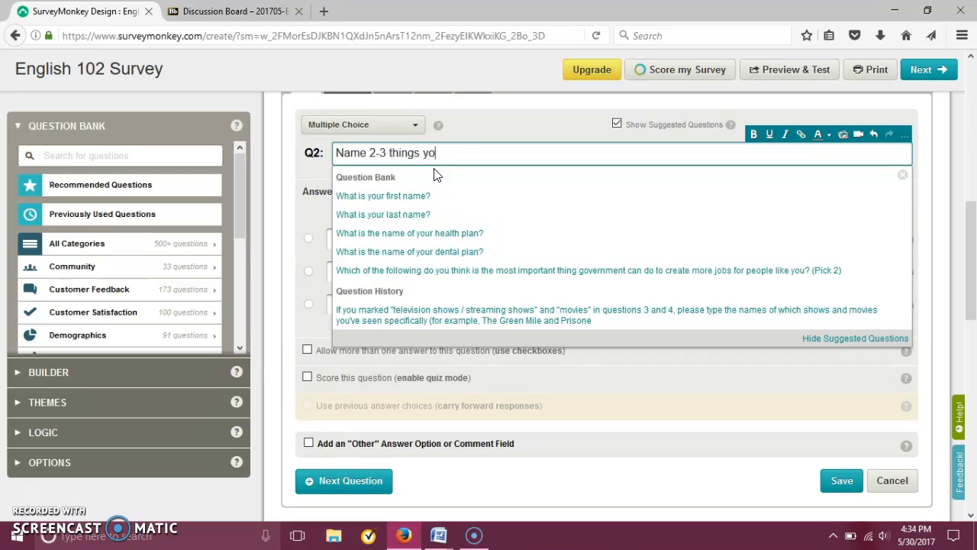
text(u think of when you)
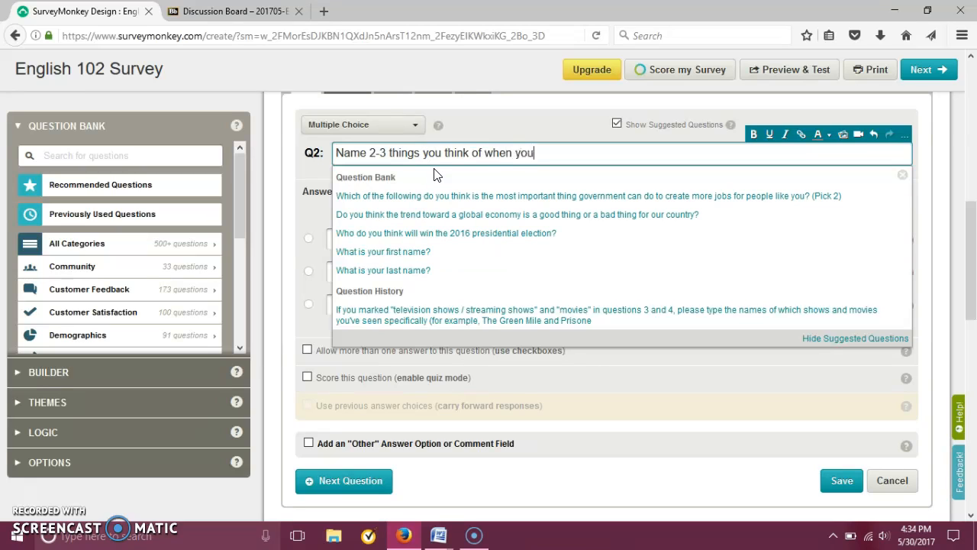
text( hear the t)
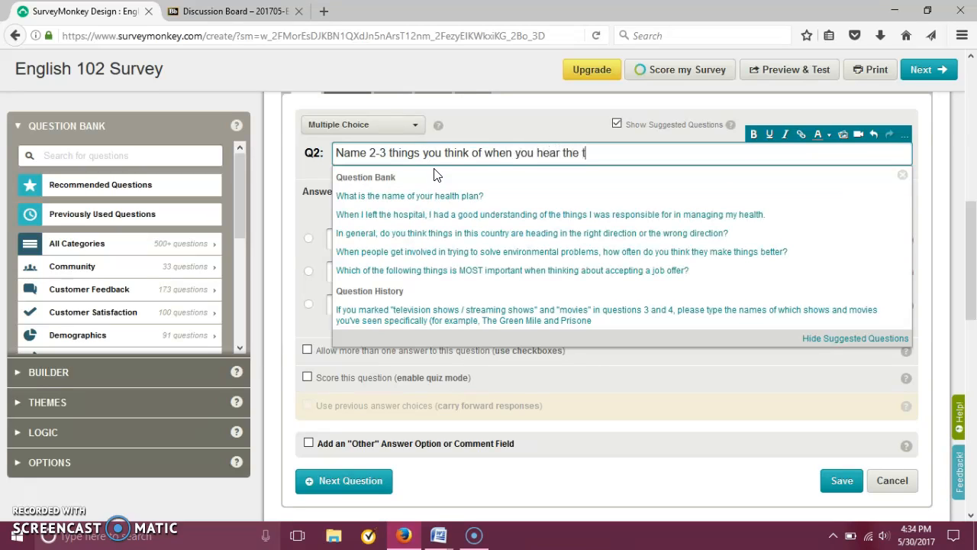
text(erm X?)
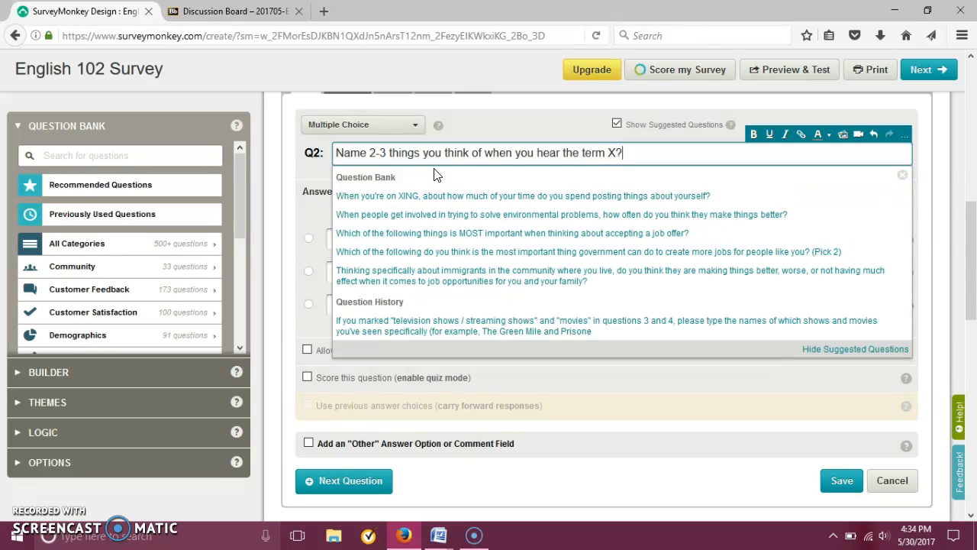
click(319, 163)
Change question 2's type to Comment Box and save the question.
click(588, 150)
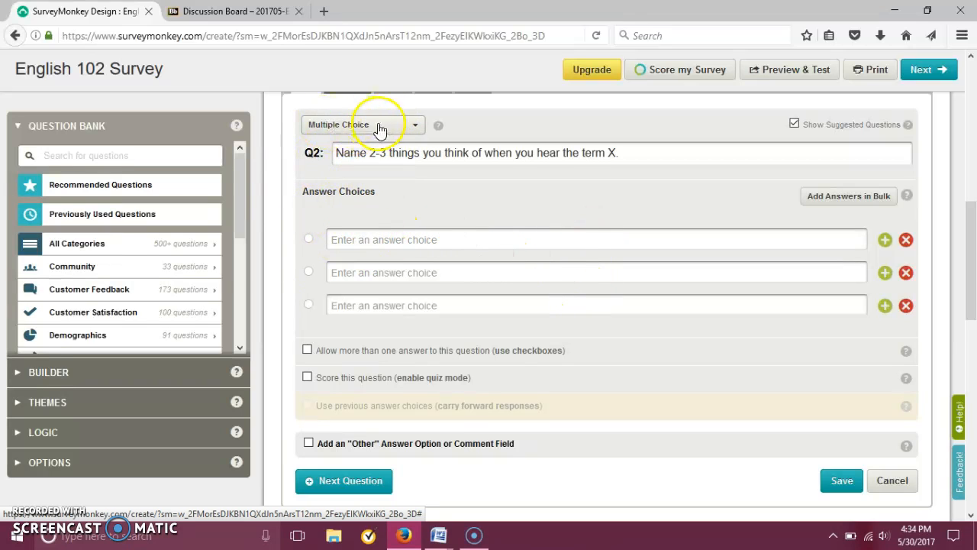
drag(641, 160, 301, 166)
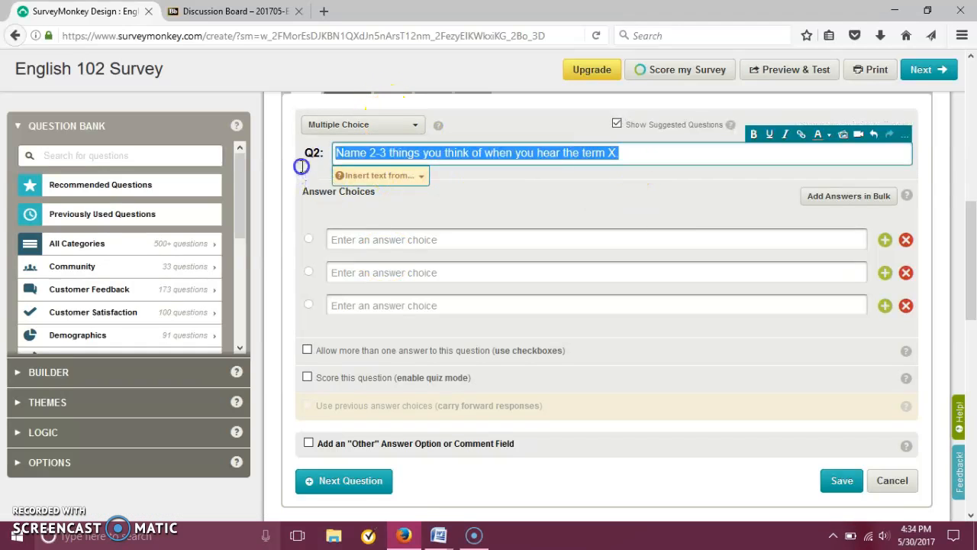
click(366, 124)
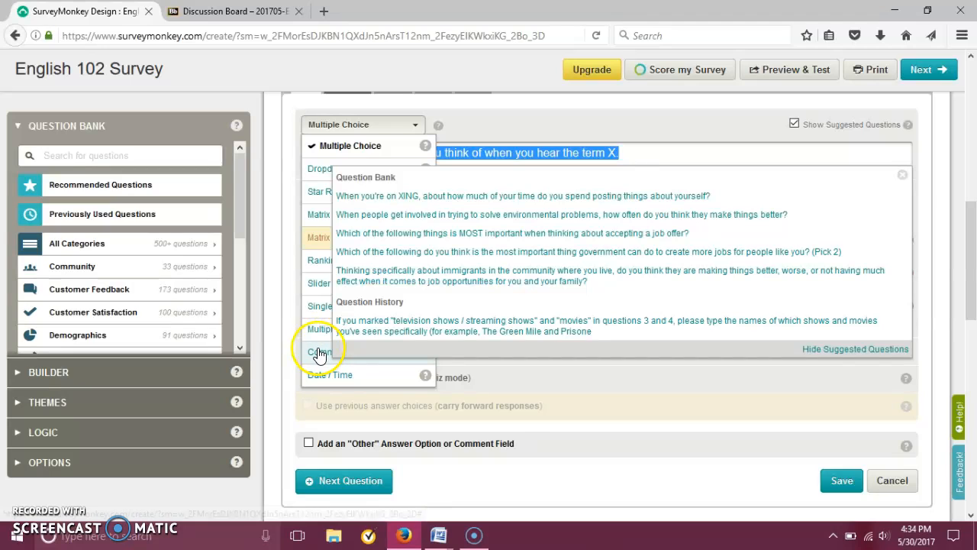
click(319, 354)
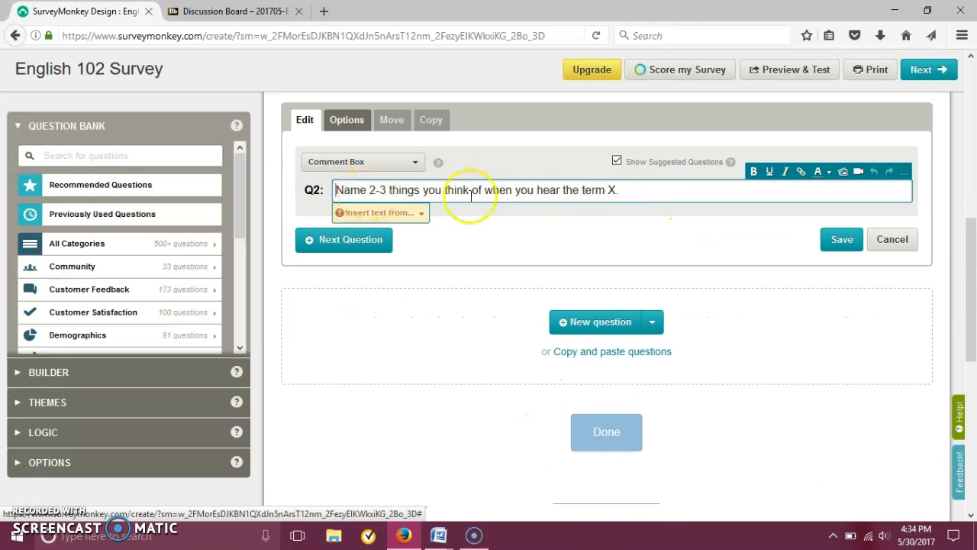
click(839, 240)
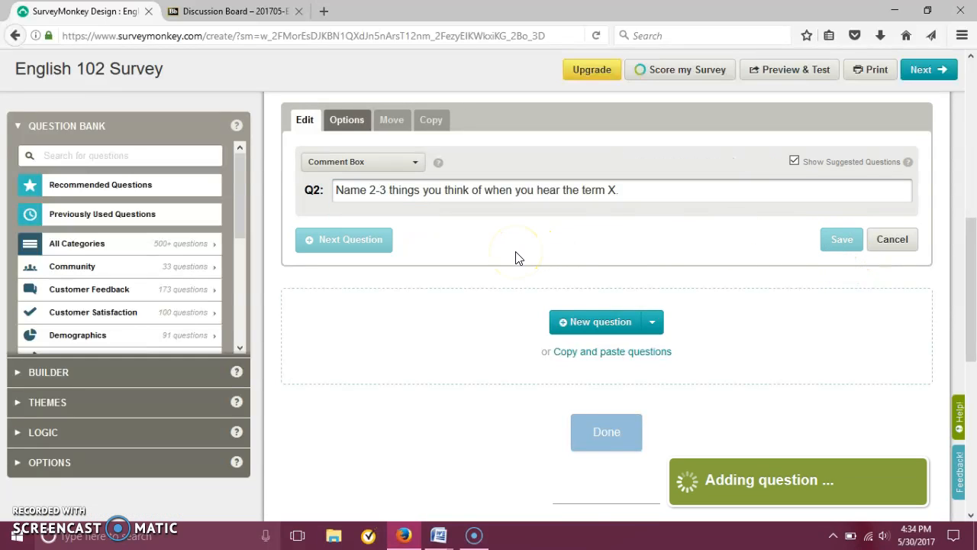
click(356, 175)
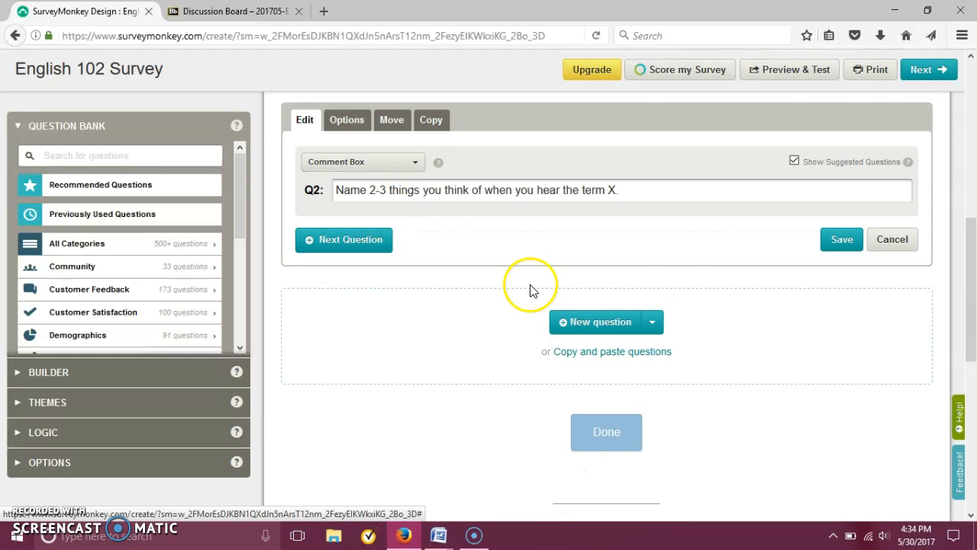
click(838, 241)
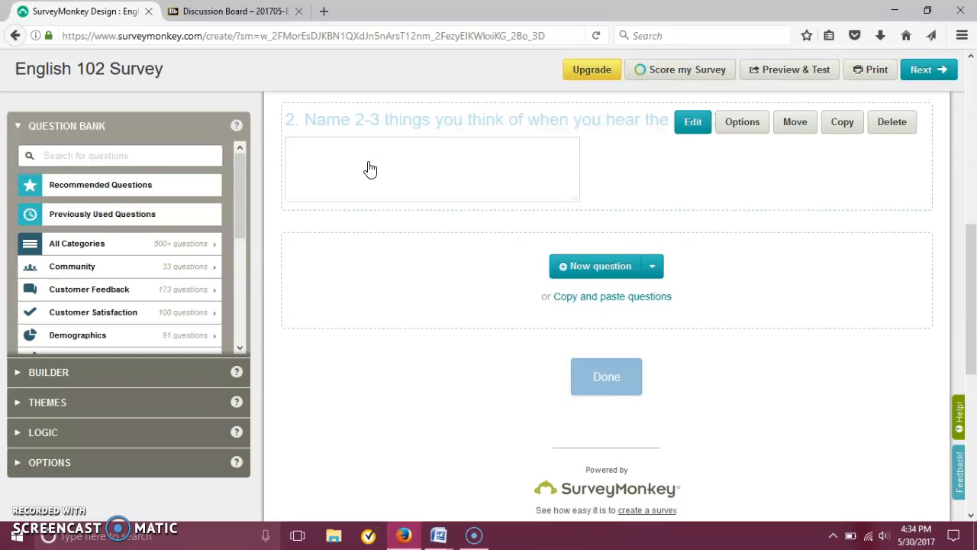
Add a third, multiple-choice question worded "How many times per day do you exercise?".
click(607, 270)
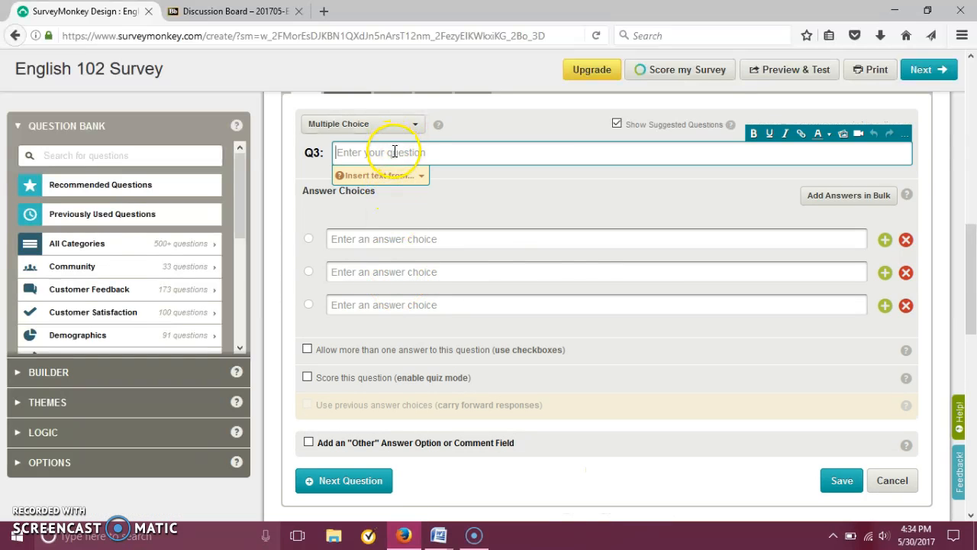
text(How many things)
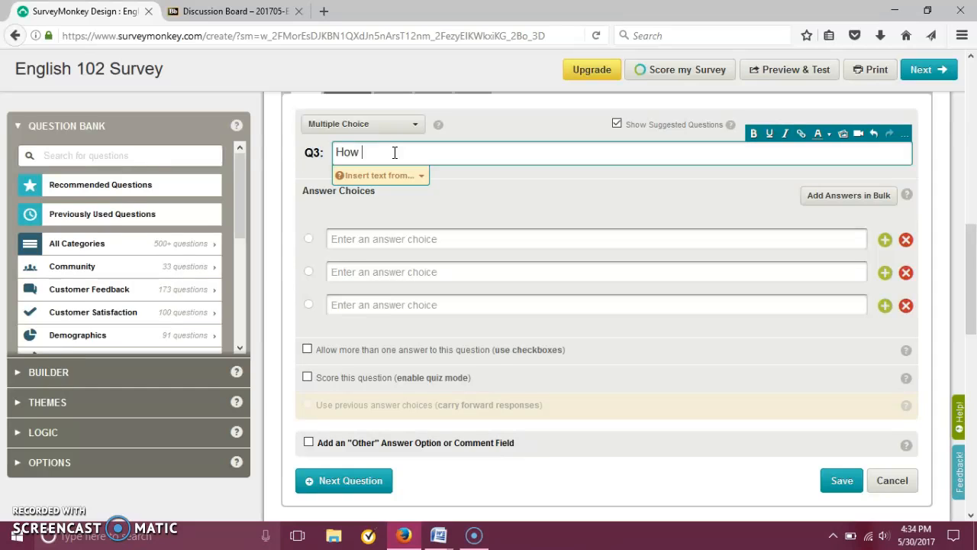
key(BackSpace)
key(BackSpace)
key(BackSpace)
key(BackSpace)
key(BackSpace)
text(imes per day do )
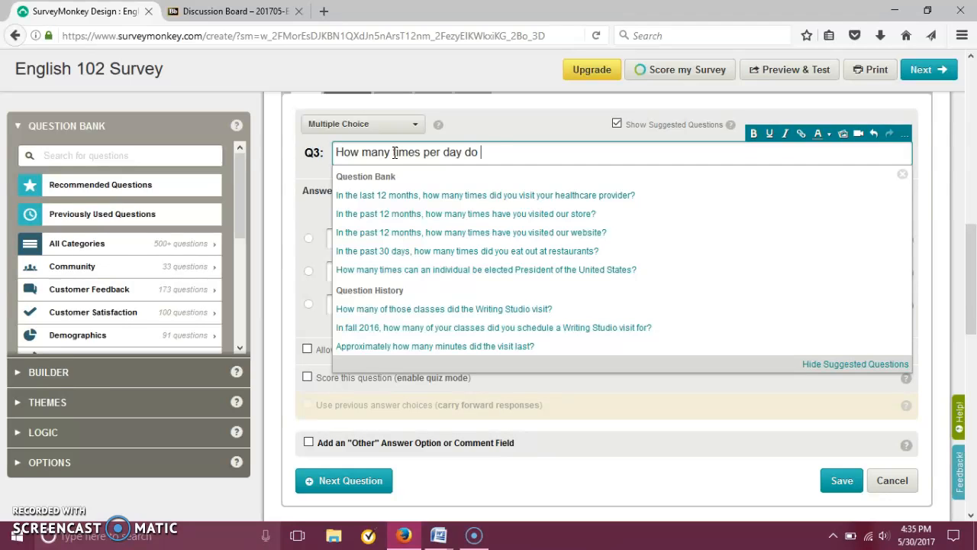
text(you exercise)
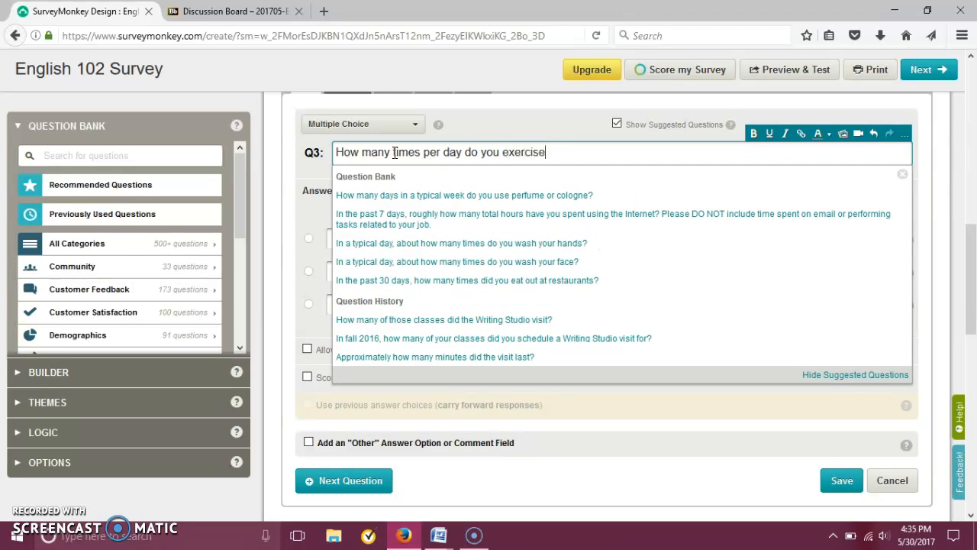
text(?)
click(300, 172)
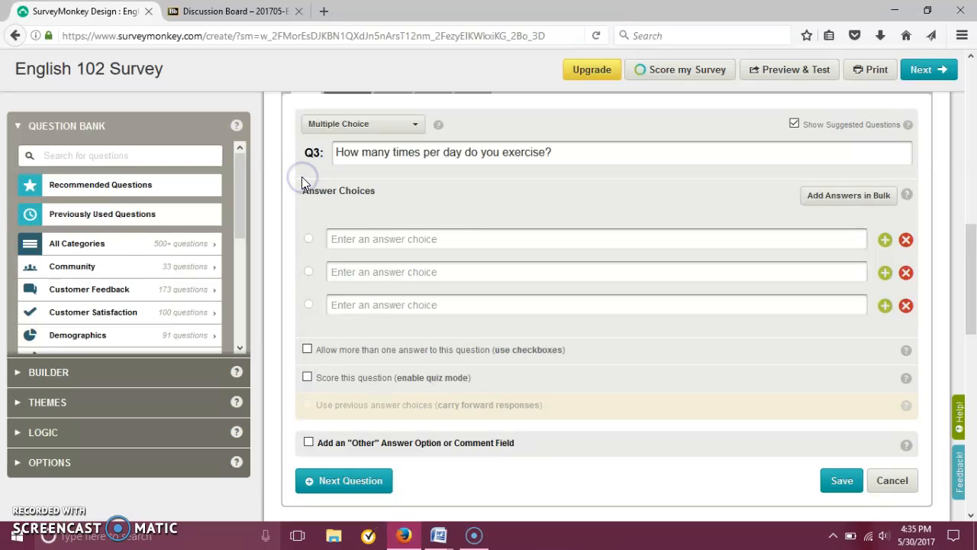
Reword question 3 as "How many times per week do you exercise?".
click(457, 231)
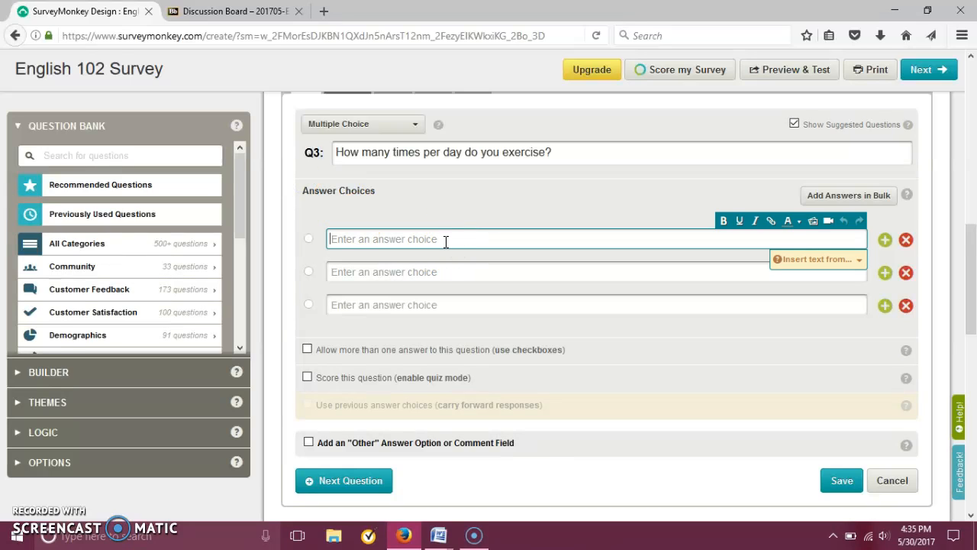
key(BackSpace)
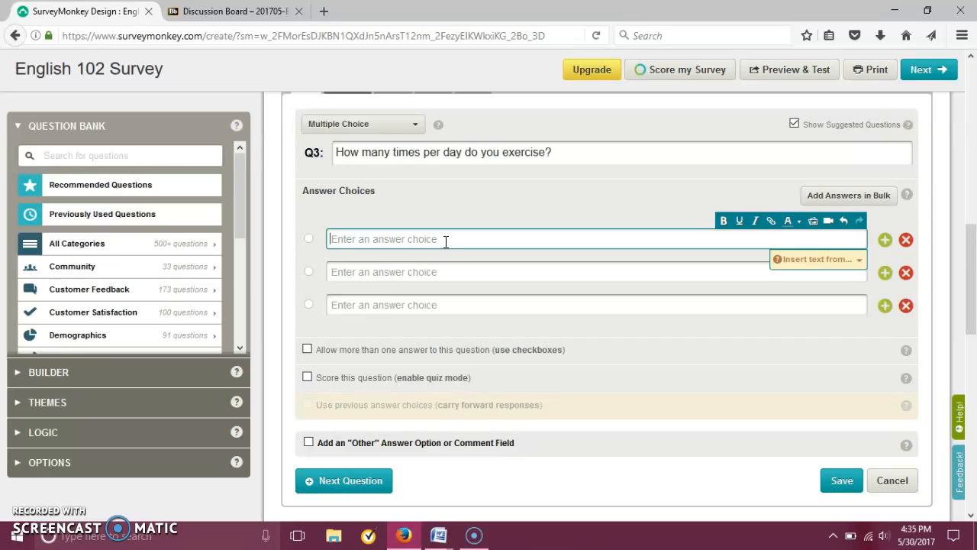
double_click(458, 152)
text(week)
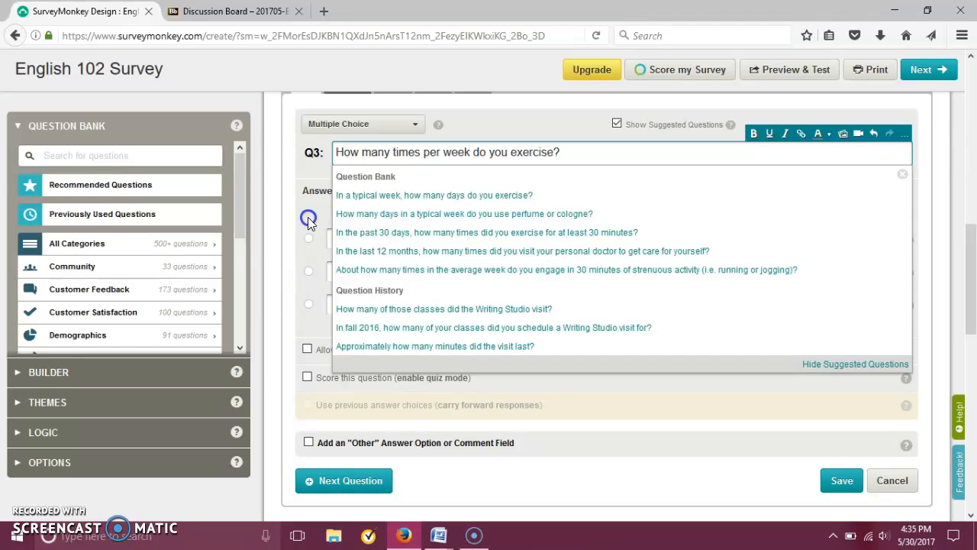
click(308, 218)
Enter "every day" and "2-3 times" as the first two answer choices of question 3.
click(348, 237)
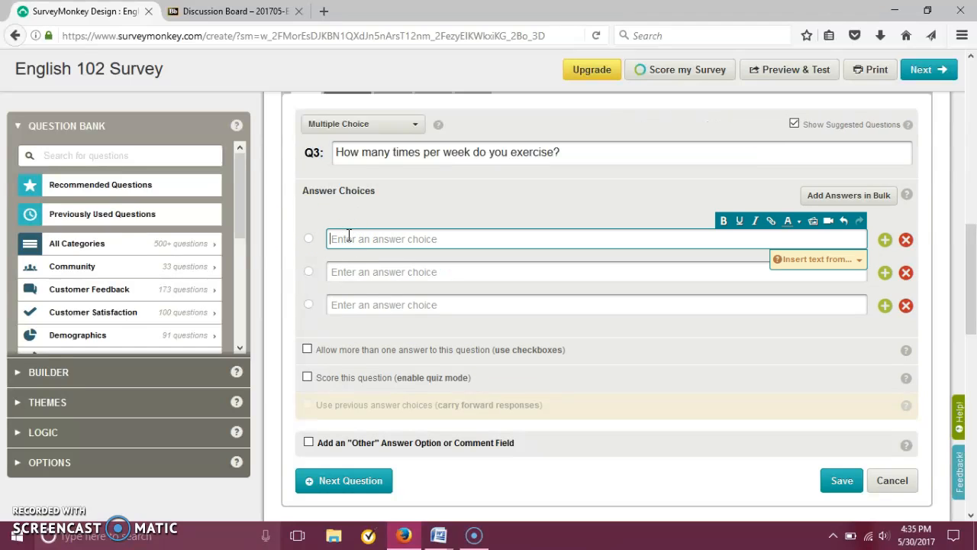
text(e)
key(BackSpace)
text(every day)
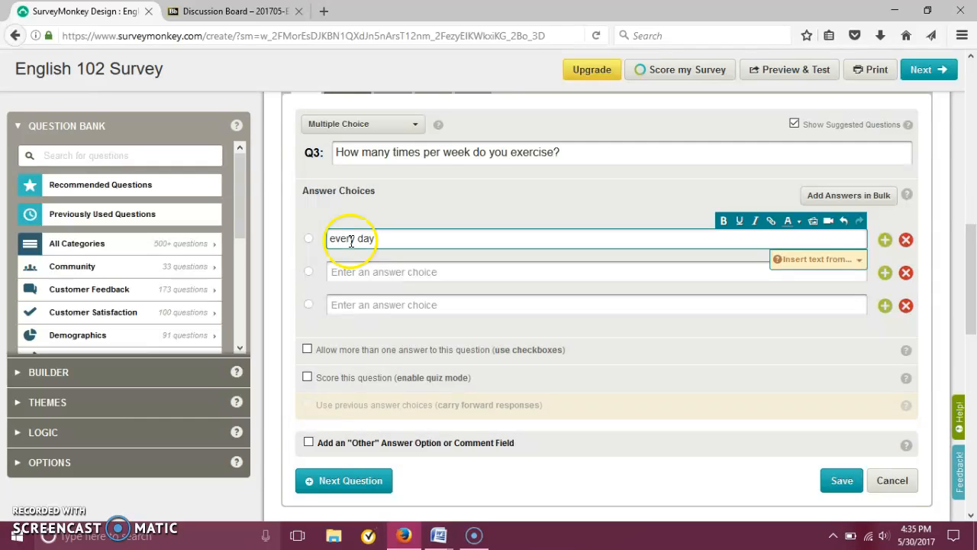
click(367, 273)
text(2-3 times)
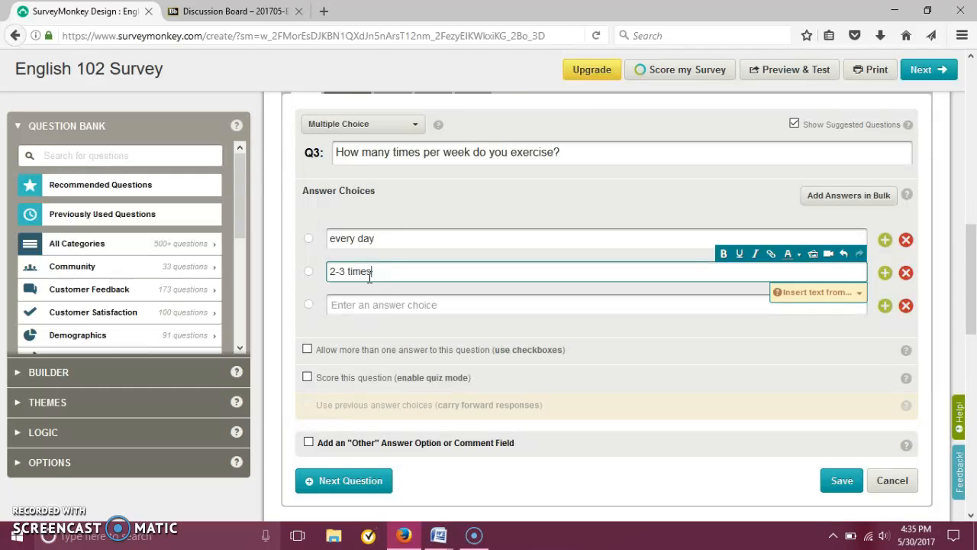
Enter "4-6 times" and "none" as the third and fourth answer choices of question 3.
click(351, 308)
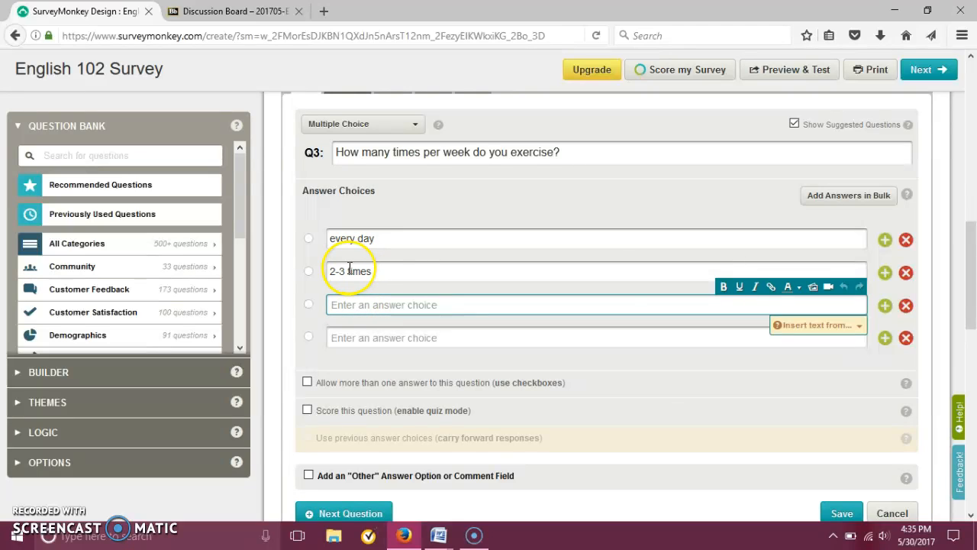
text(4-5 times)
click(347, 339)
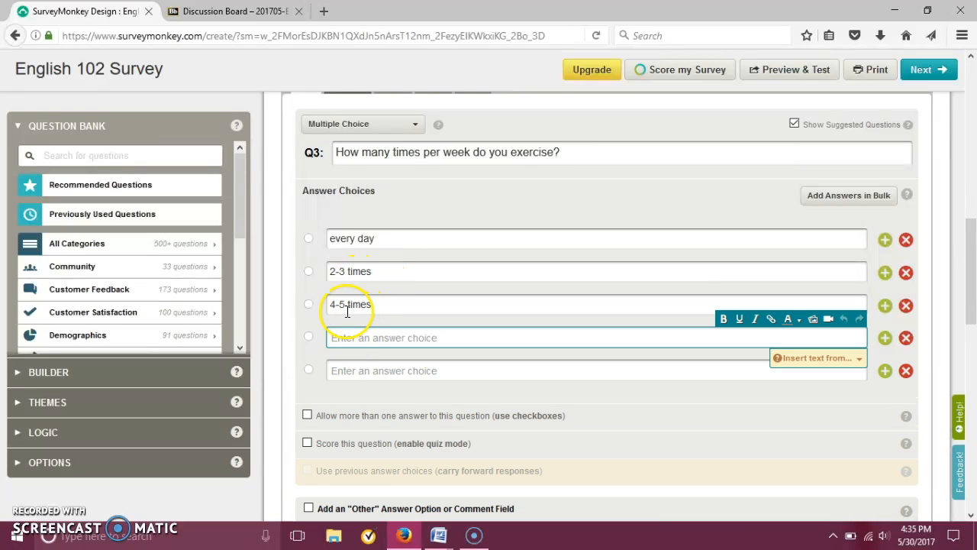
click(345, 308)
text(6)
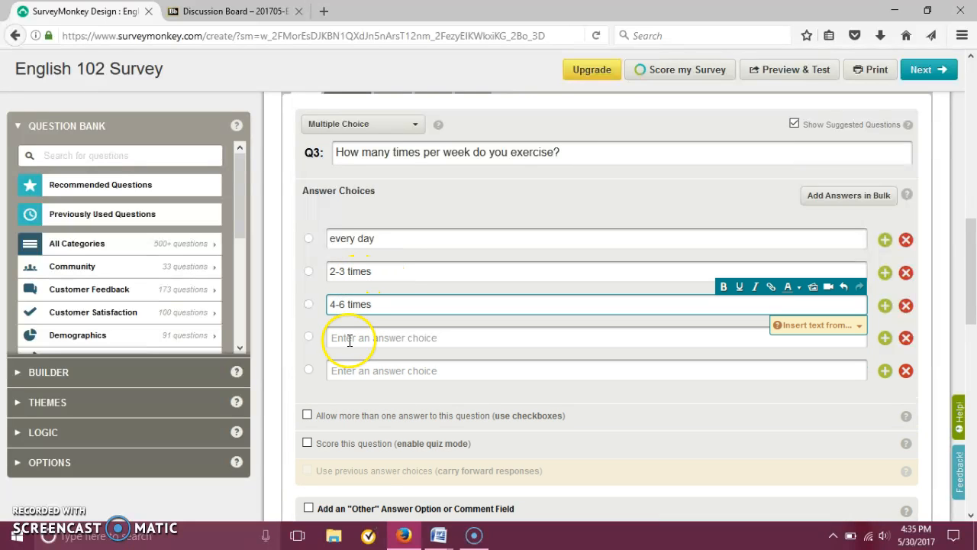
click(348, 340)
text(none)
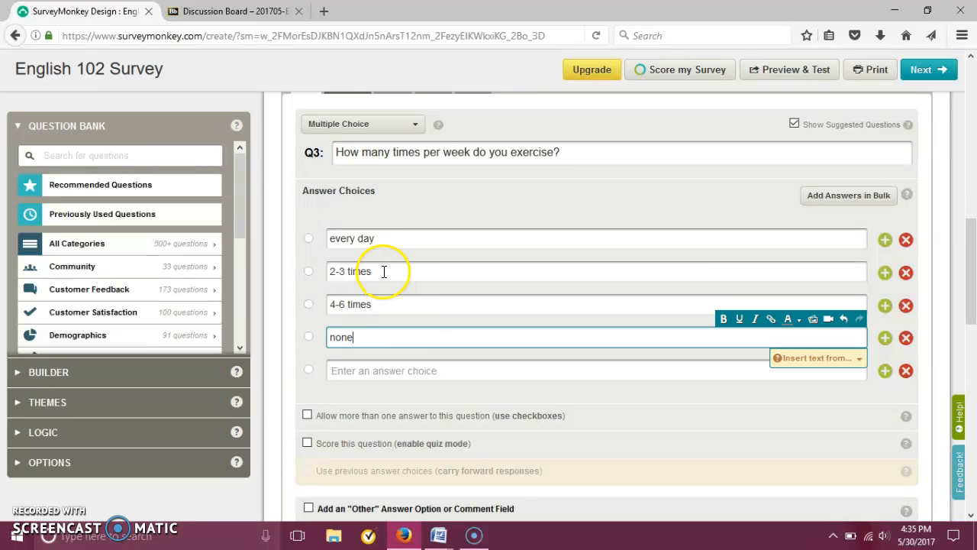
Swap the two middle answer choices so "4-6 times" is second and "2-3 times" is third.
triple_click(332, 273)
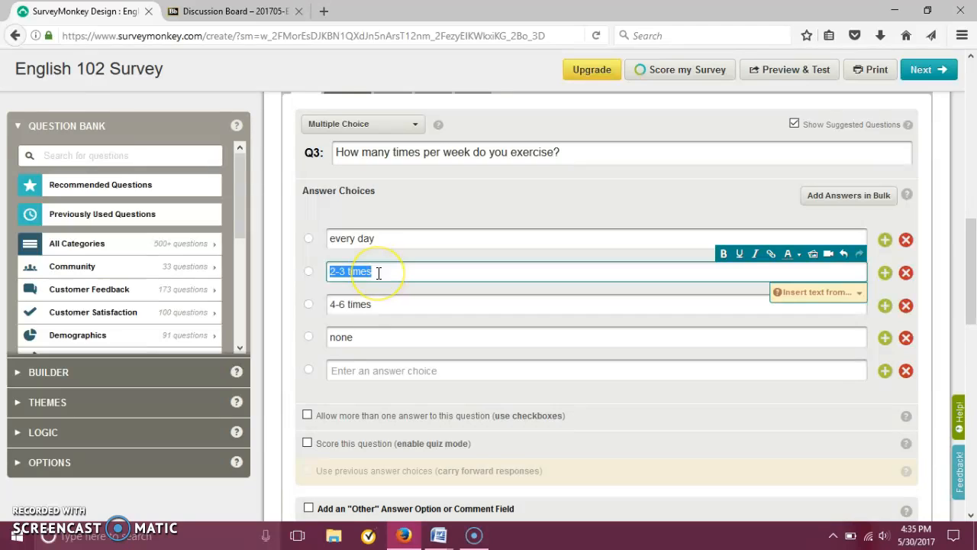
key(BackSpace)
triple_click(375, 303)
key(ctrl+c)
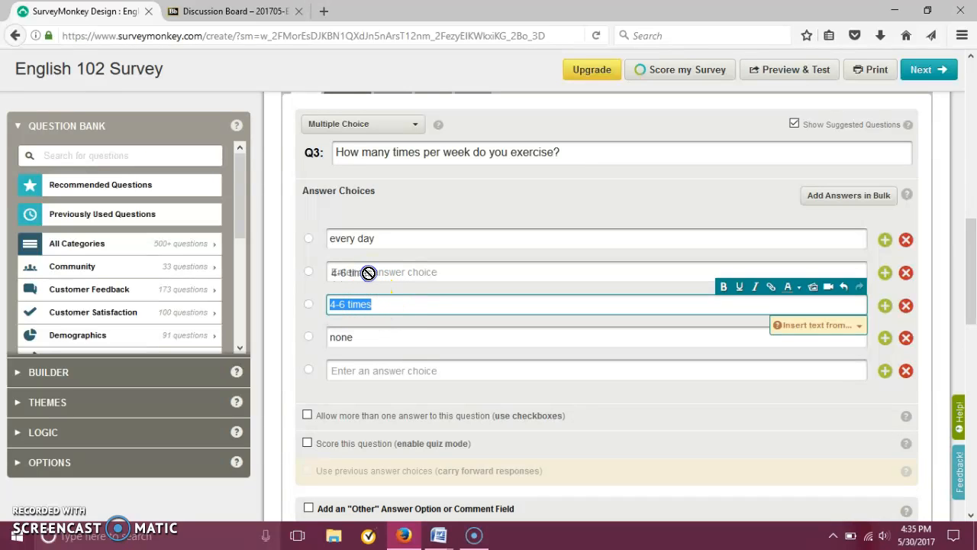
key(BackSpace)
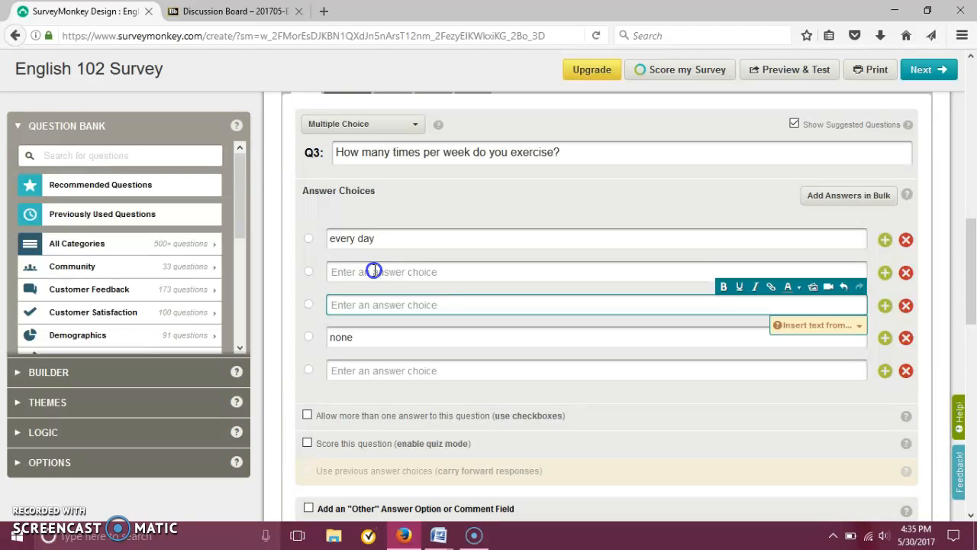
click(373, 272)
key(ctrl+v)
click(351, 307)
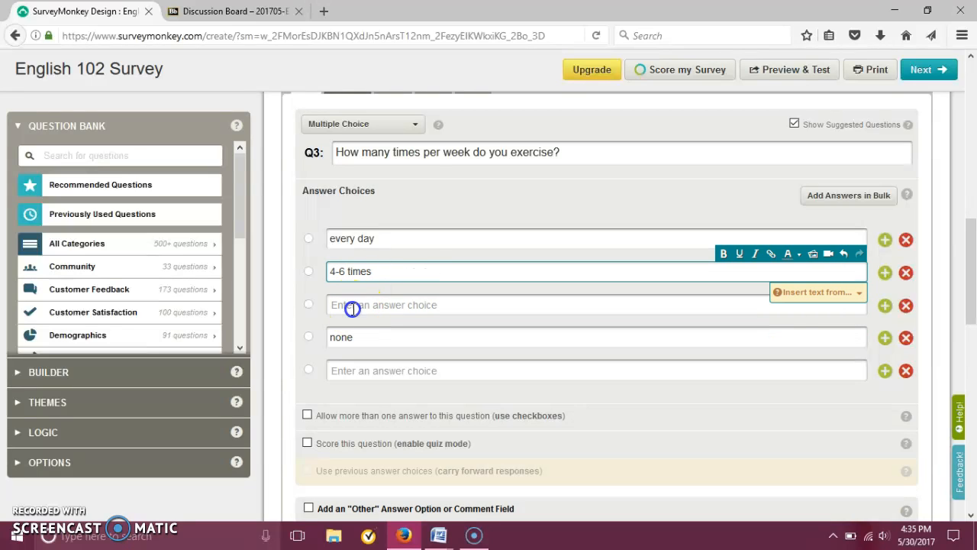
text(2-3 times)
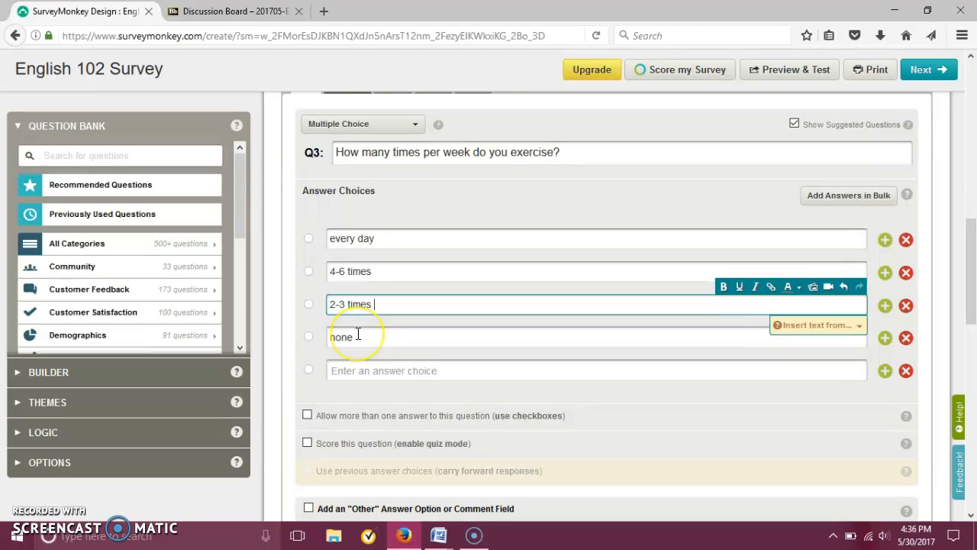
Change question 3's third answer choice to "1-3 times" and remove the empty fifth choice.
click(337, 307)
key(BackSpace)
text(1)
click(907, 371)
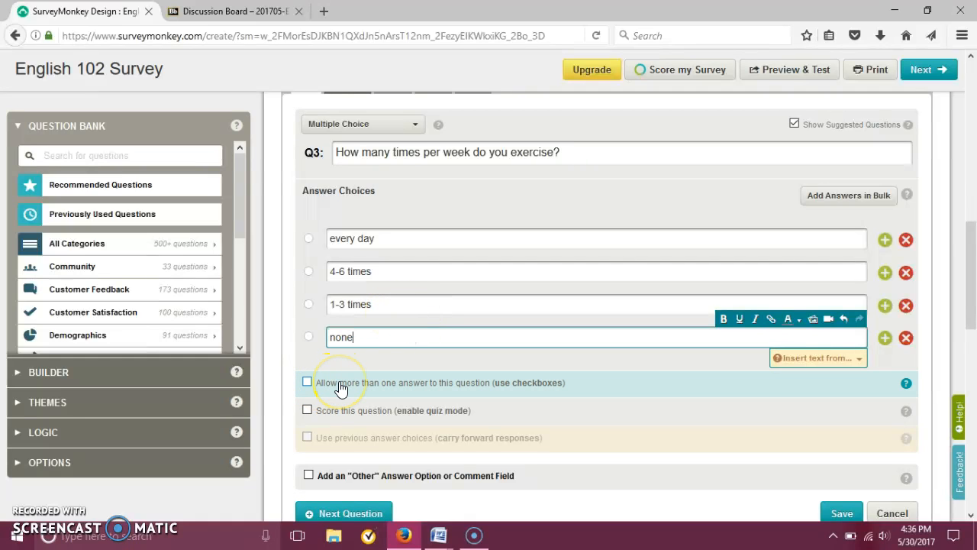
Add an "Other (please specify)" option displayed as an answer choice to question 3 and save the question.
click(307, 383)
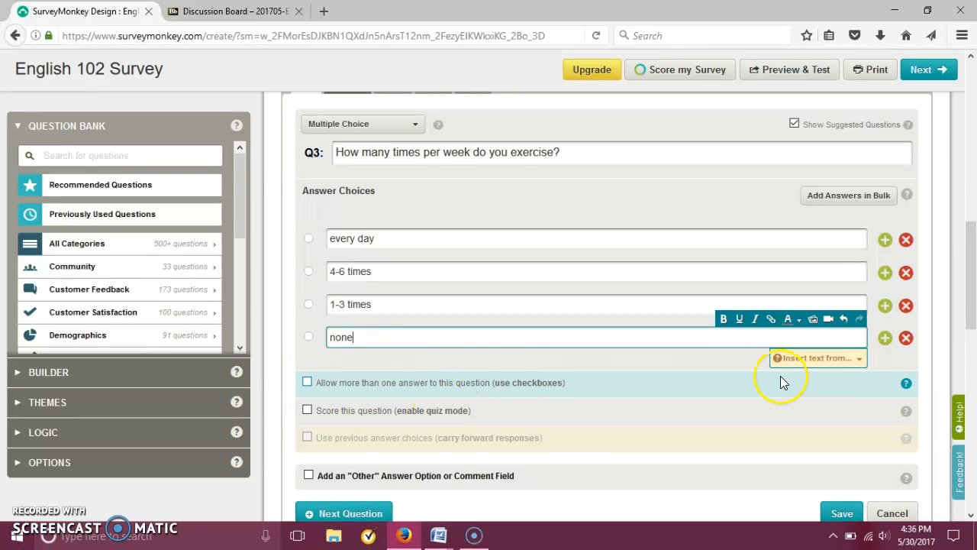
scroll(973, 292, down, 2)
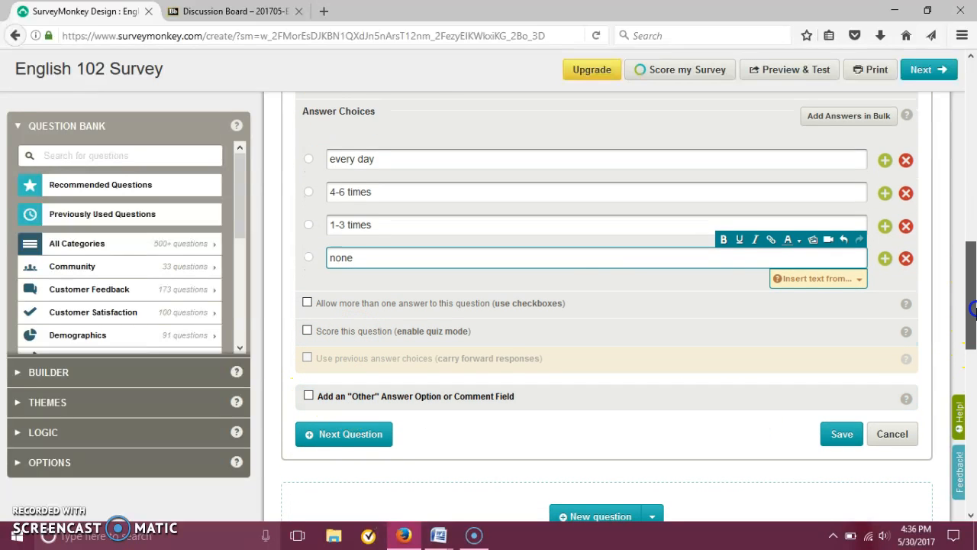
scroll(973, 328, up, 2)
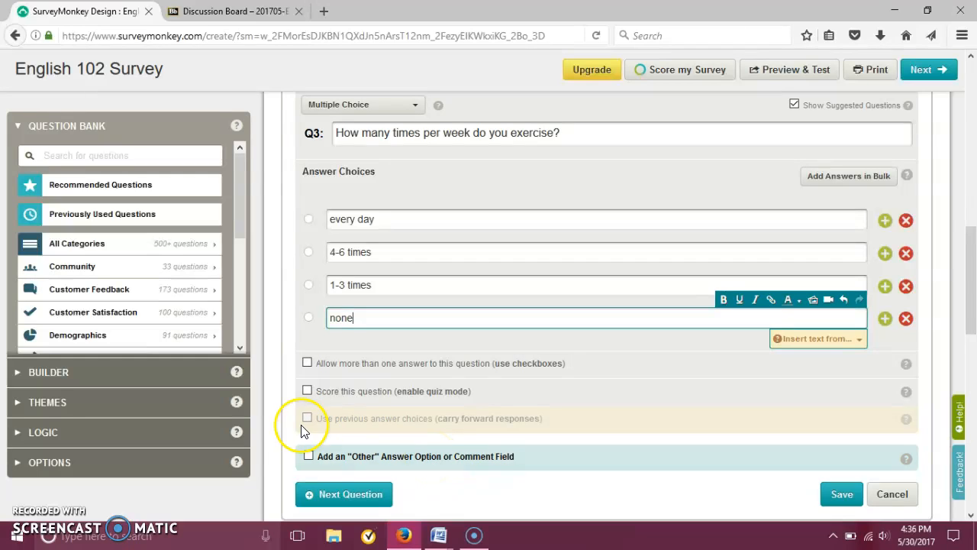
click(309, 455)
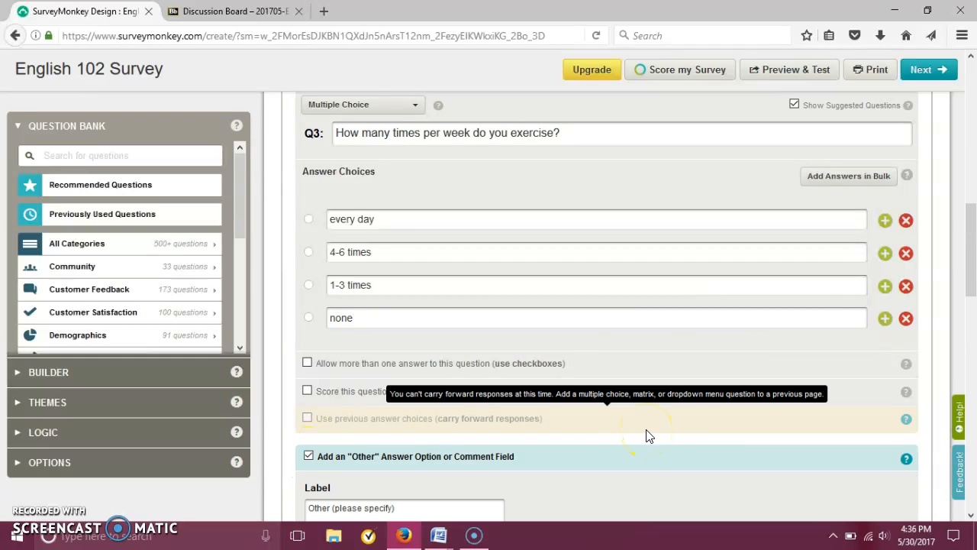
drag(970, 222, 970, 287)
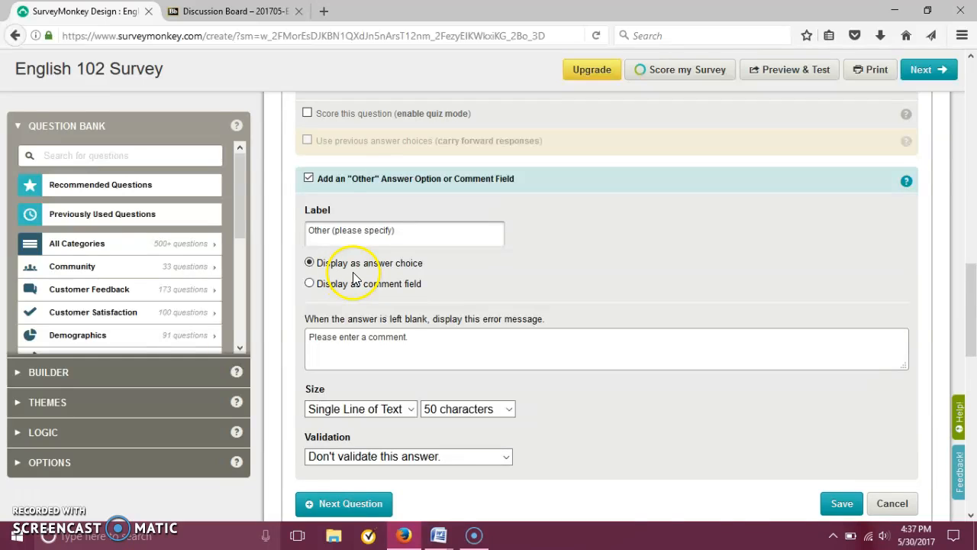
click(840, 503)
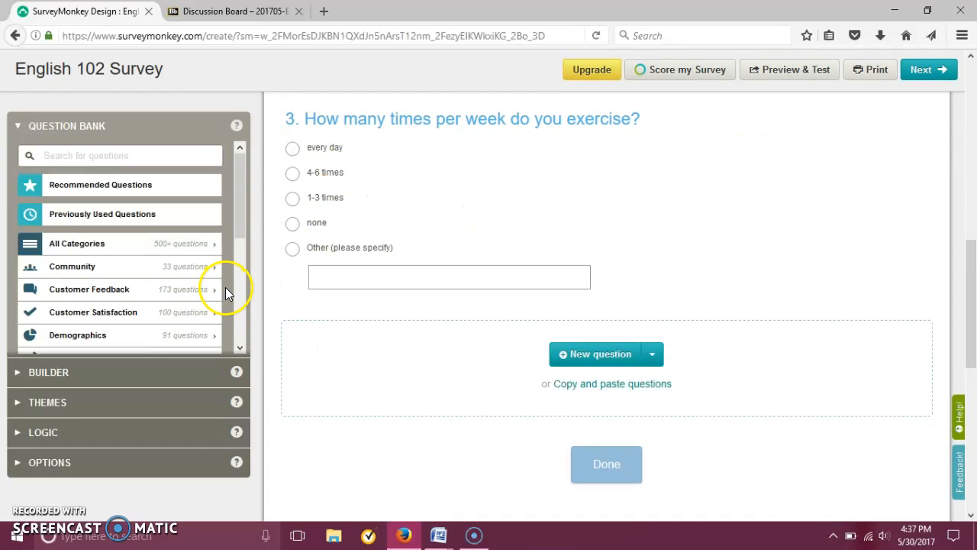
Add question 4 reading "On a scale from 1-4 (where 1 is not likely and 4 is very likely), how likely are you to...?".
mouse_move(381, 251)
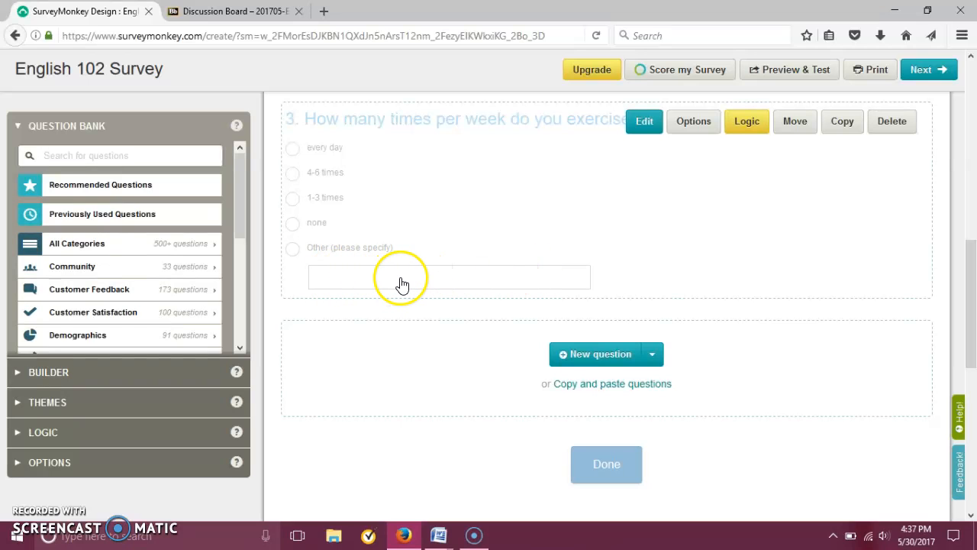
drag(969, 321, 973, 326)
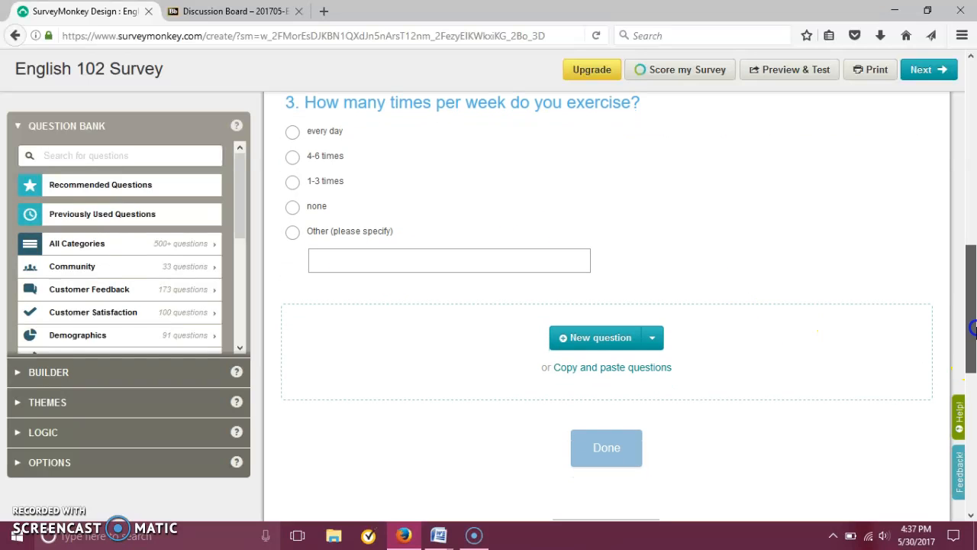
click(347, 349)
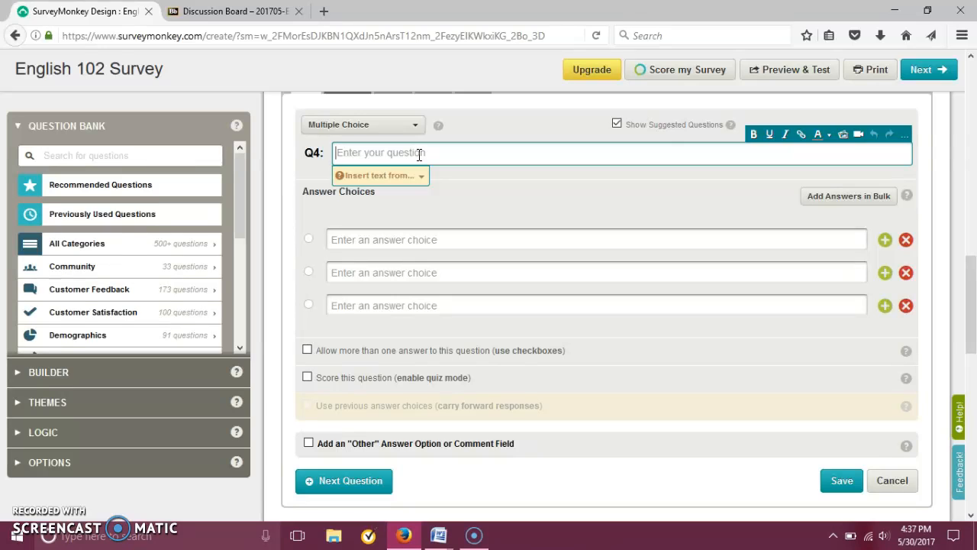
text(On t)
text( scale)
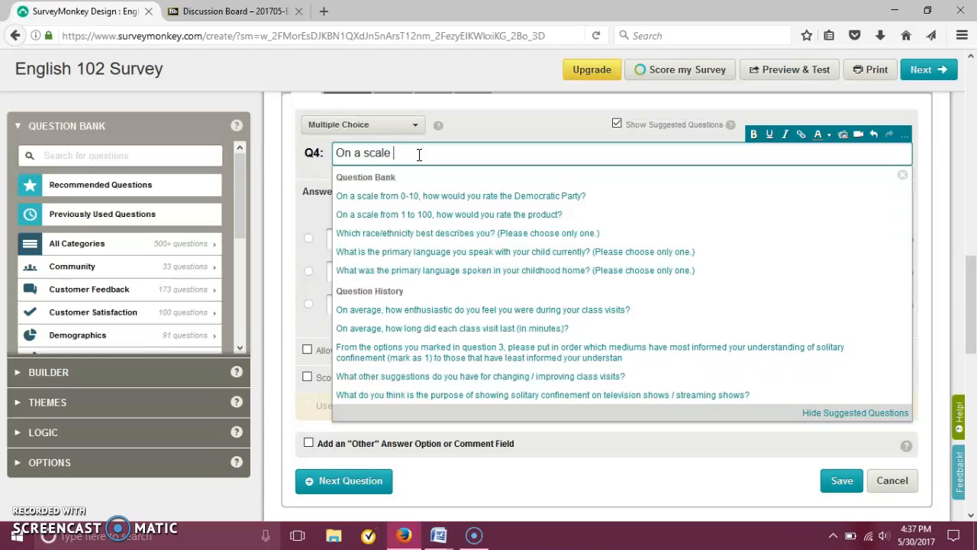
text(from 1-4 (wher)
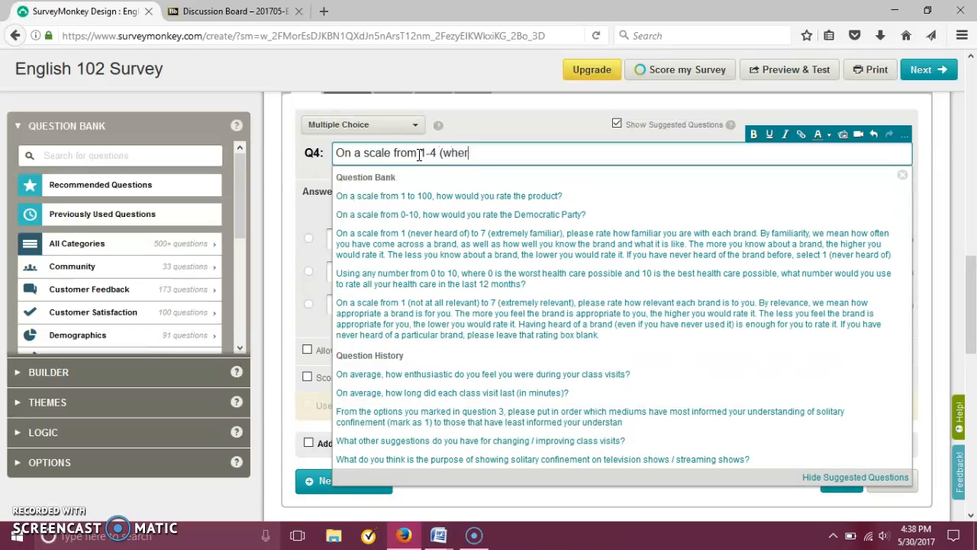
text(e 1 is not )
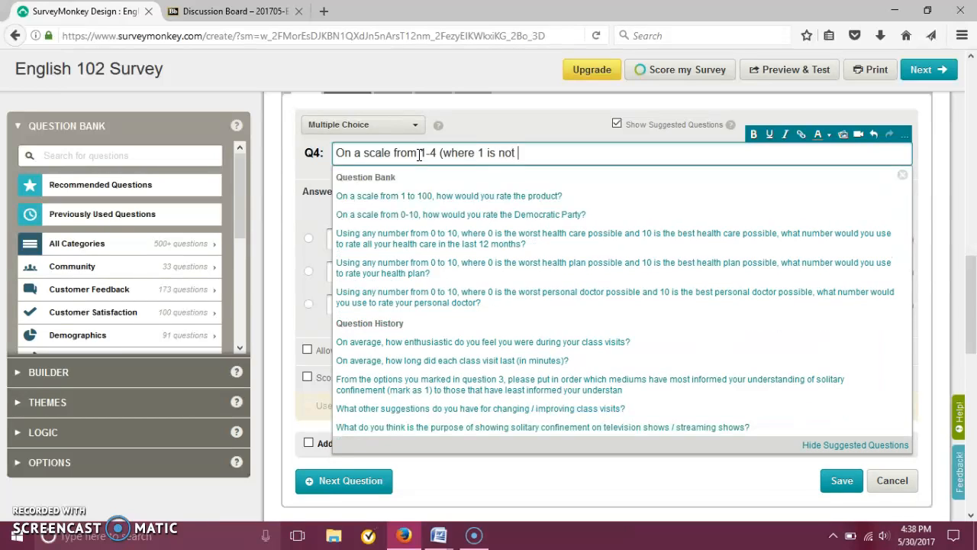
text(likely and 4 is very likely))
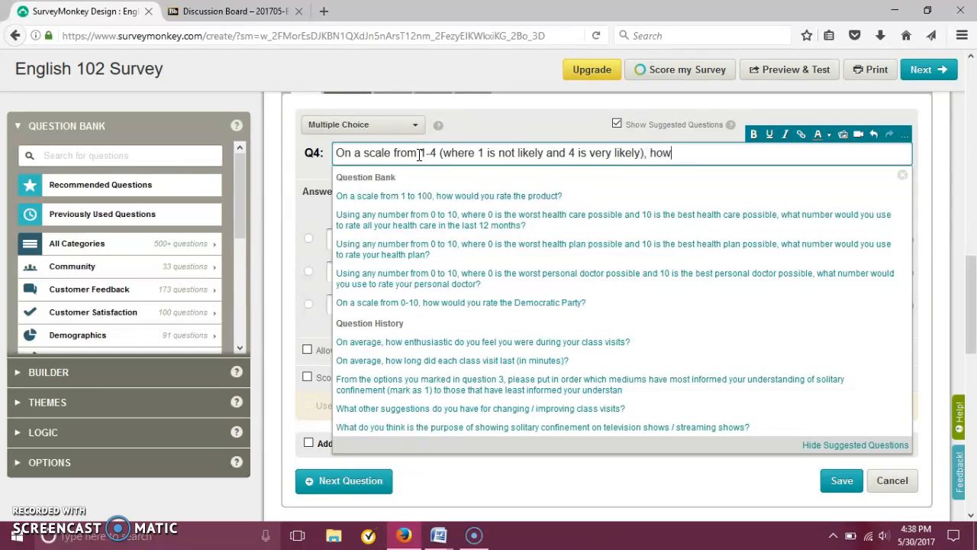
text(ely are you to...")
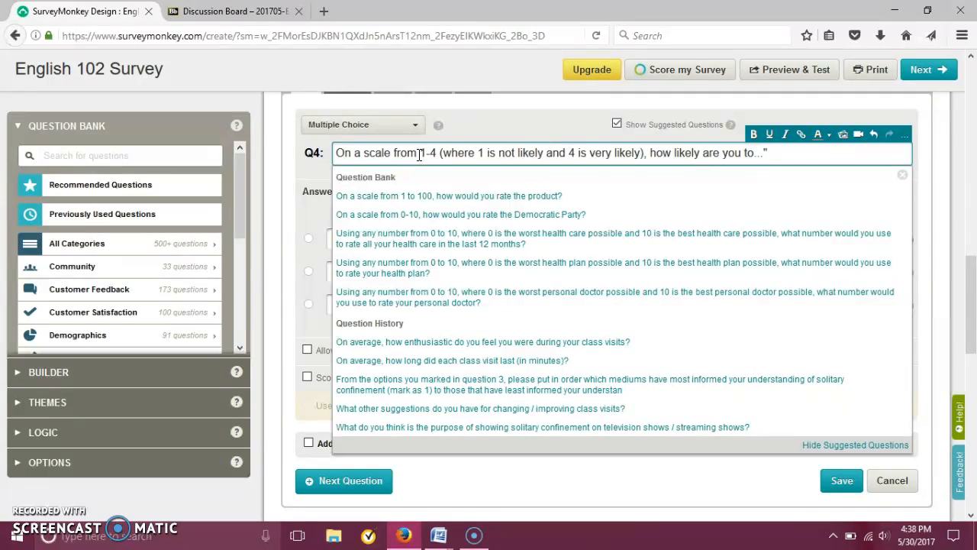
key(BackSpace)
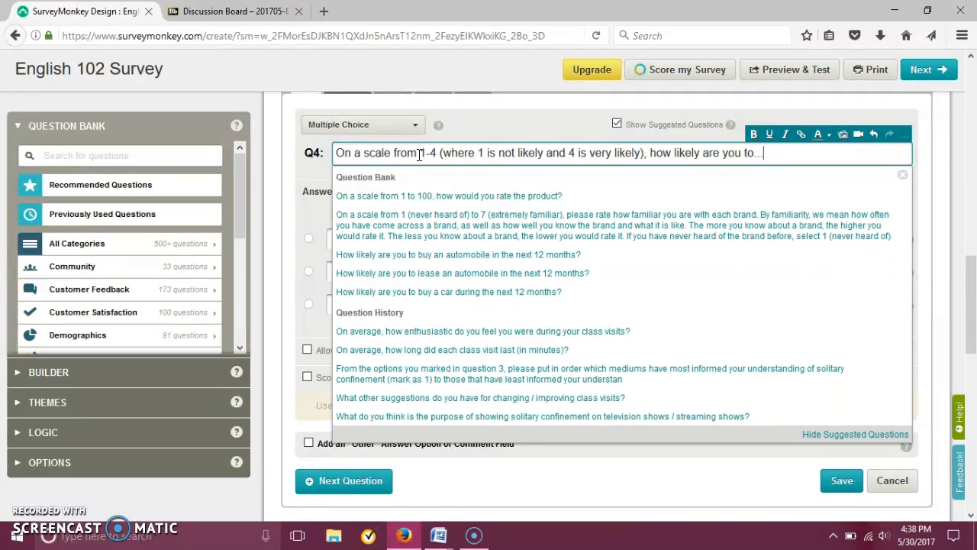
click(307, 186)
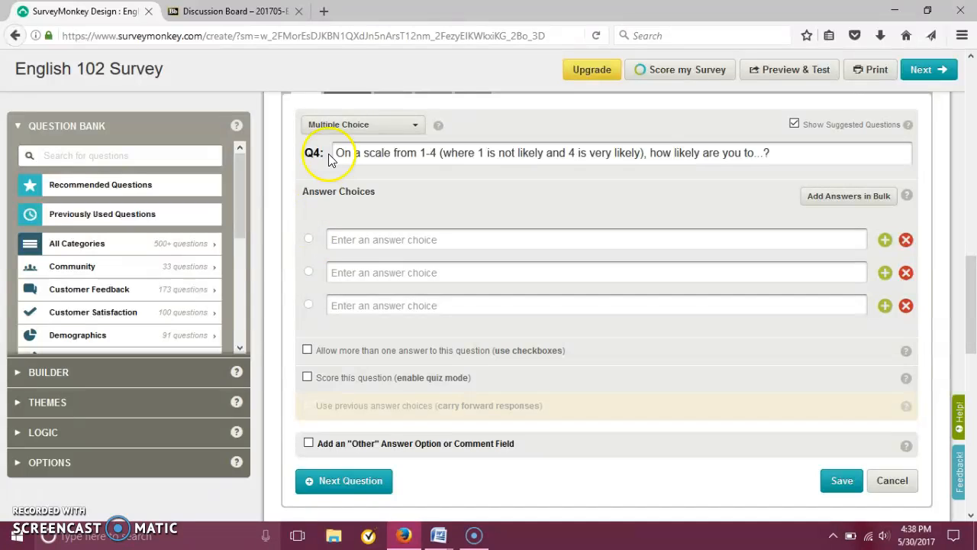
Change question 4's type to Matrix / Rating Scale and label its first row "not likely".
click(351, 124)
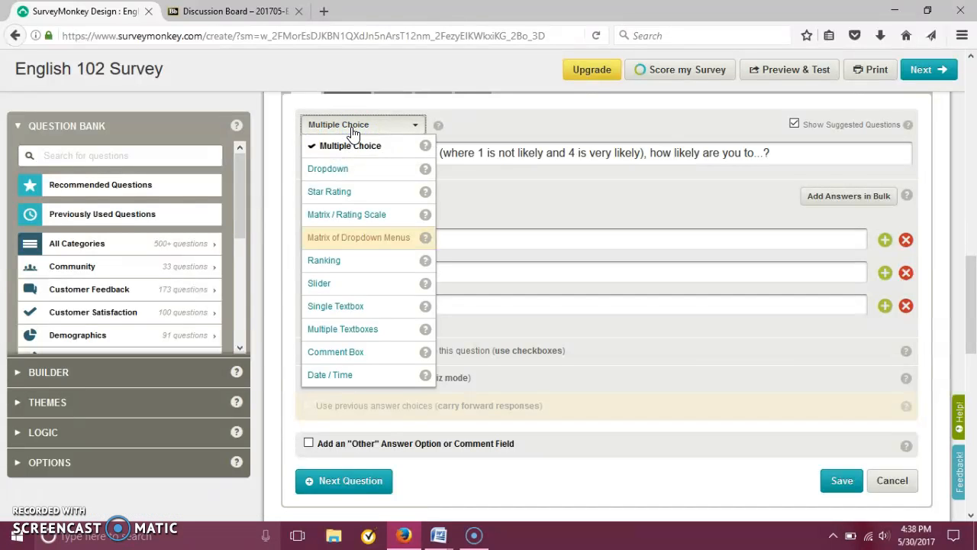
click(359, 221)
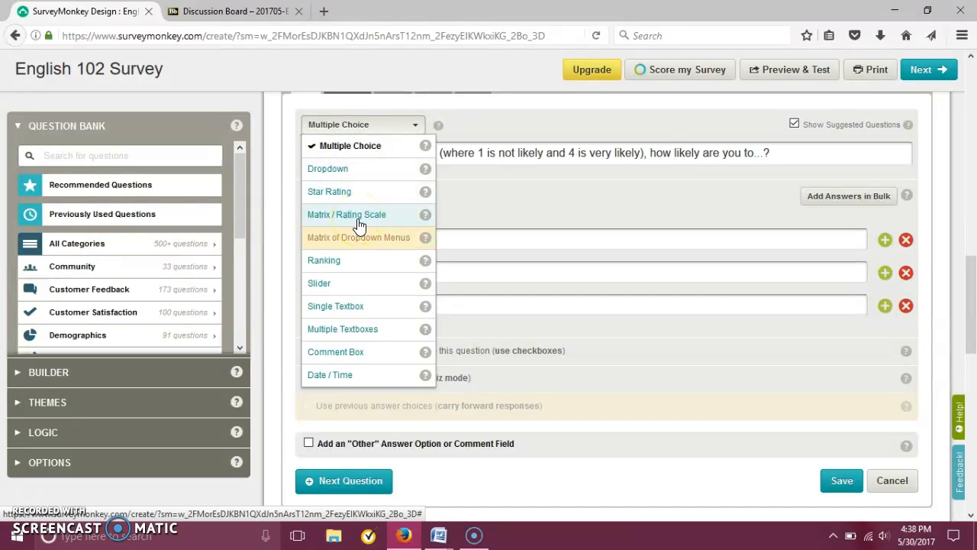
click(487, 184)
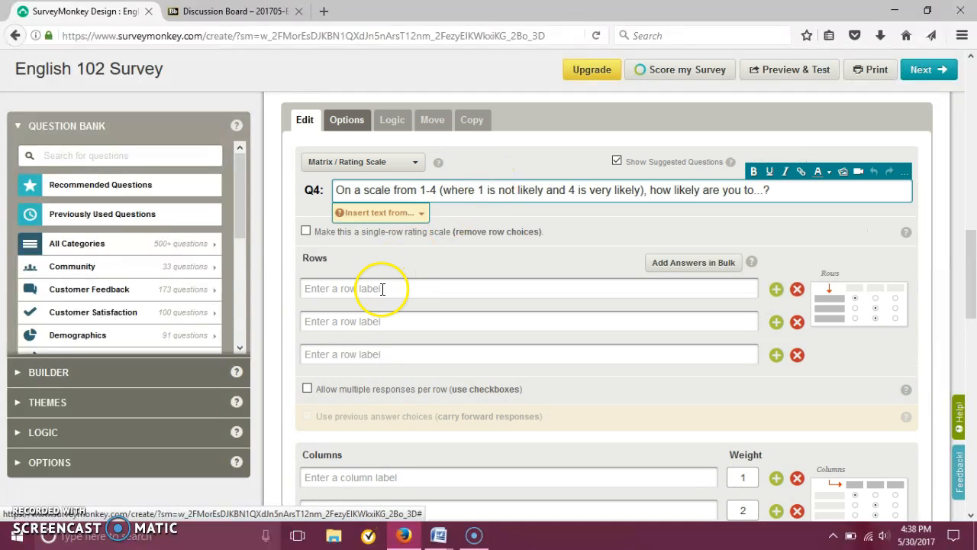
click(382, 288)
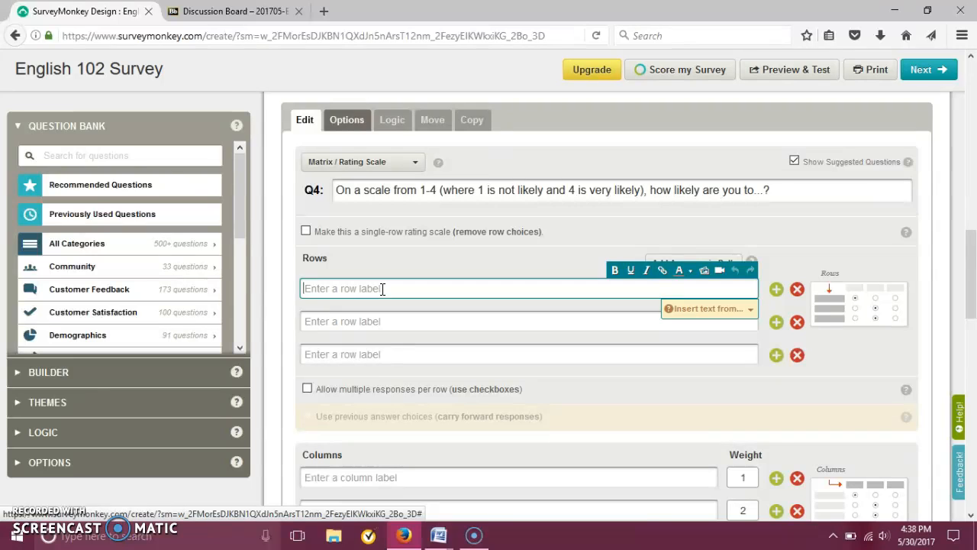
text(not likely)
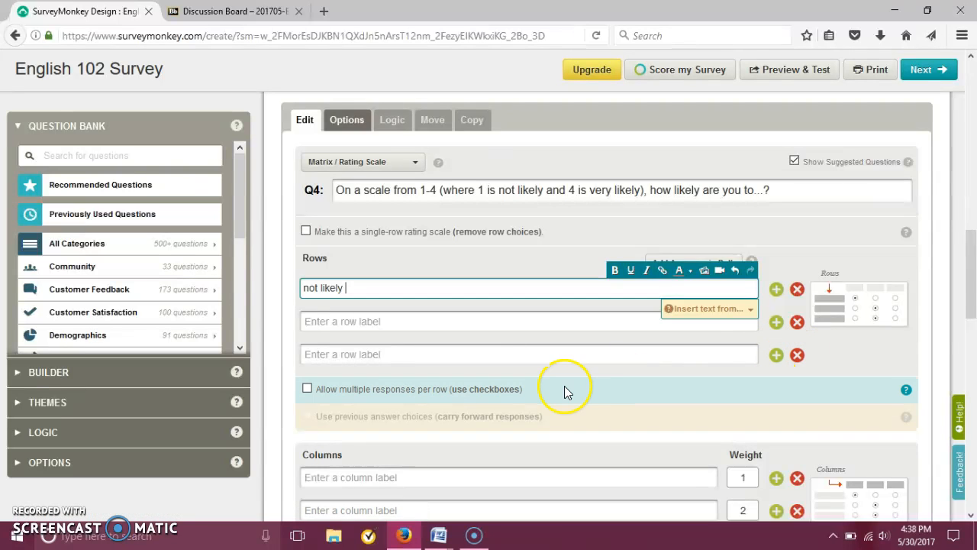
scroll(971, 242, down, 2)
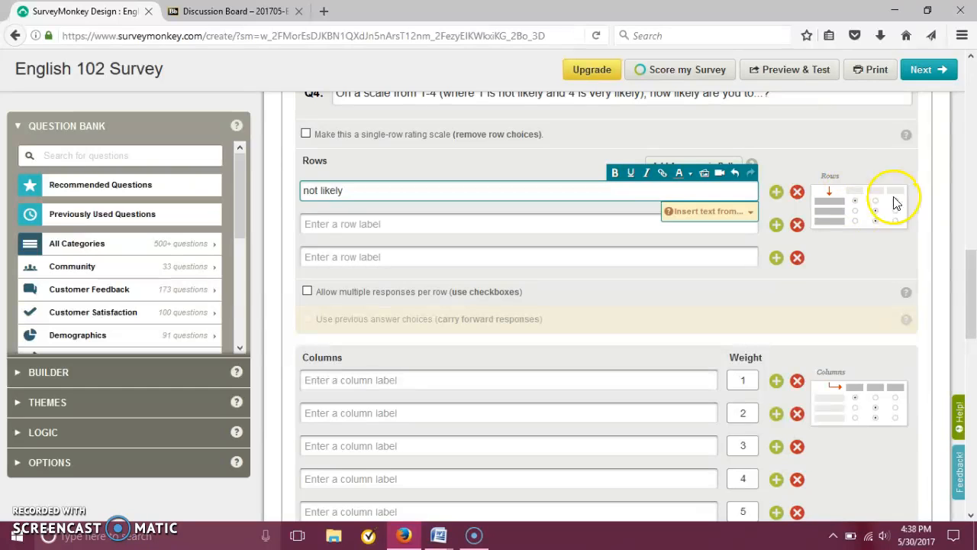
drag(971, 310, 973, 362)
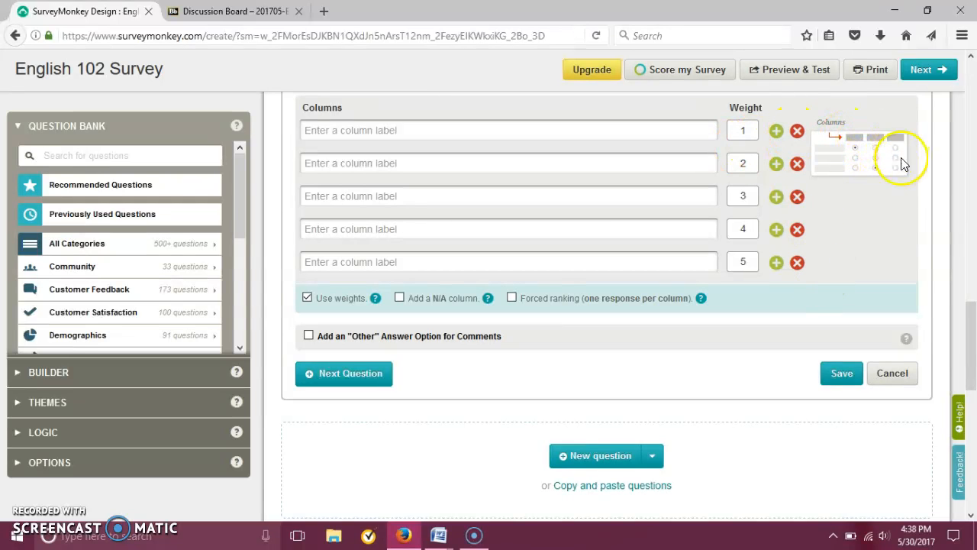
drag(973, 374, 974, 302)
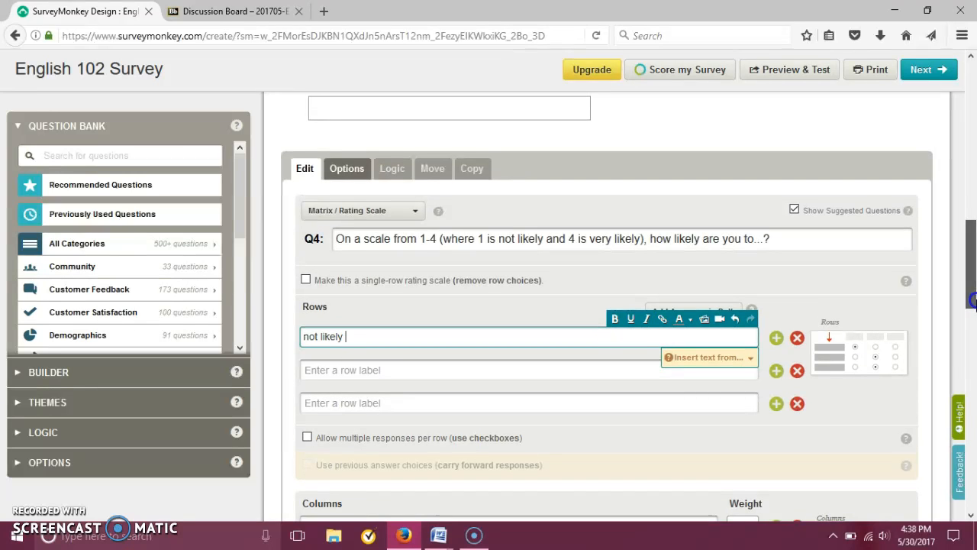
drag(973, 301, 973, 359)
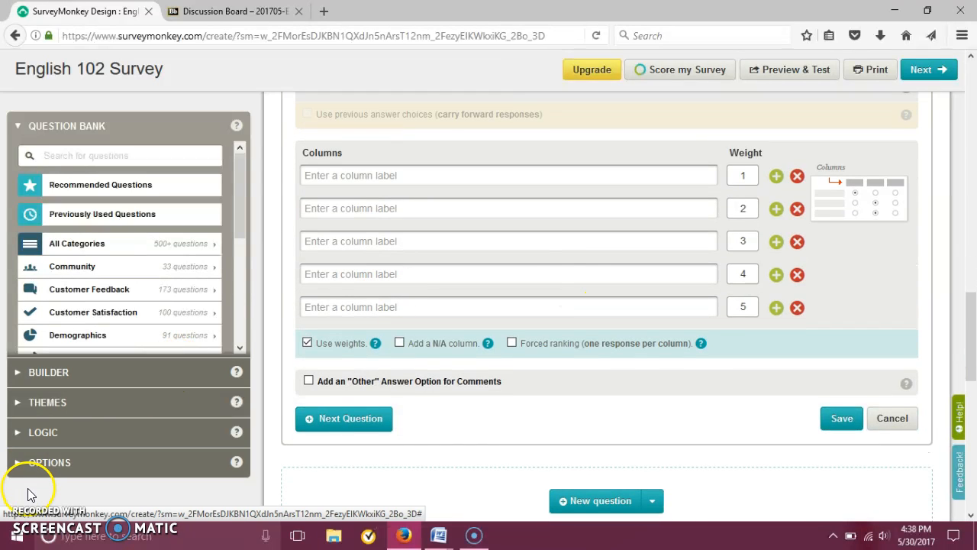